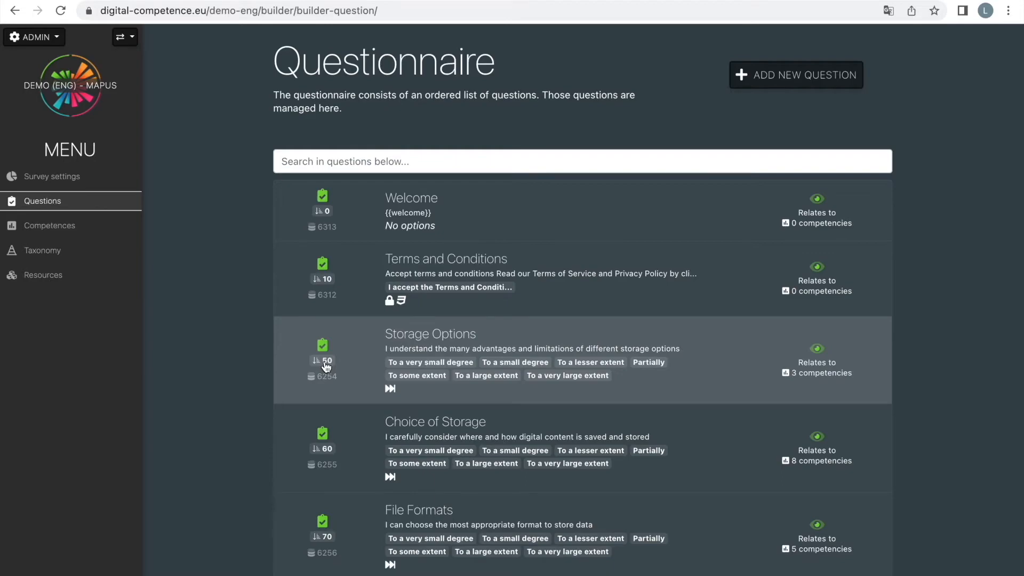
Look through the questionnaire's list of questions, checking their order numbers, answer options and related competencies
scroll(325, 365, "down", 2)
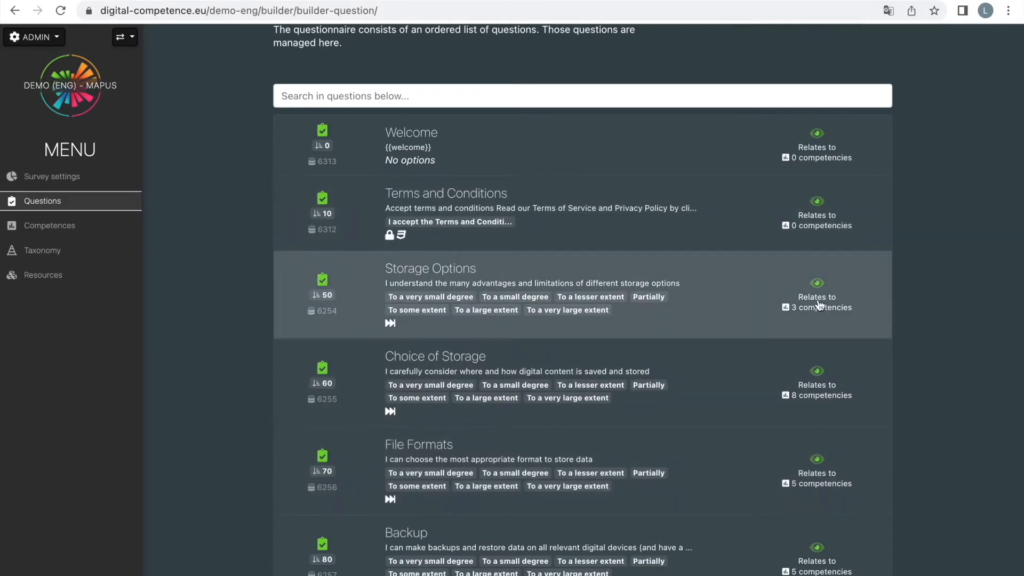
scroll(819, 304, "down", 1)
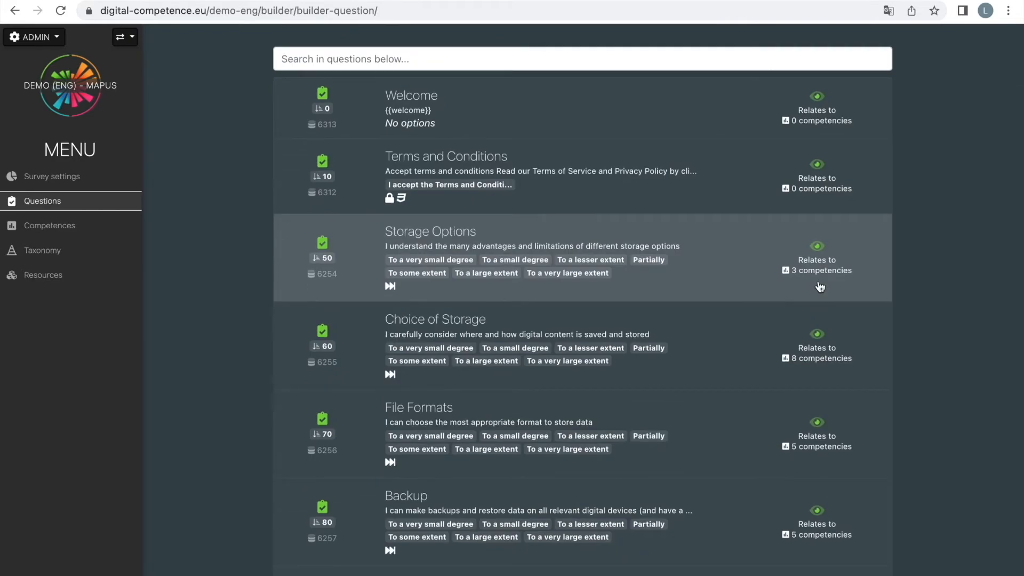
scroll(819, 288, "down", 3)
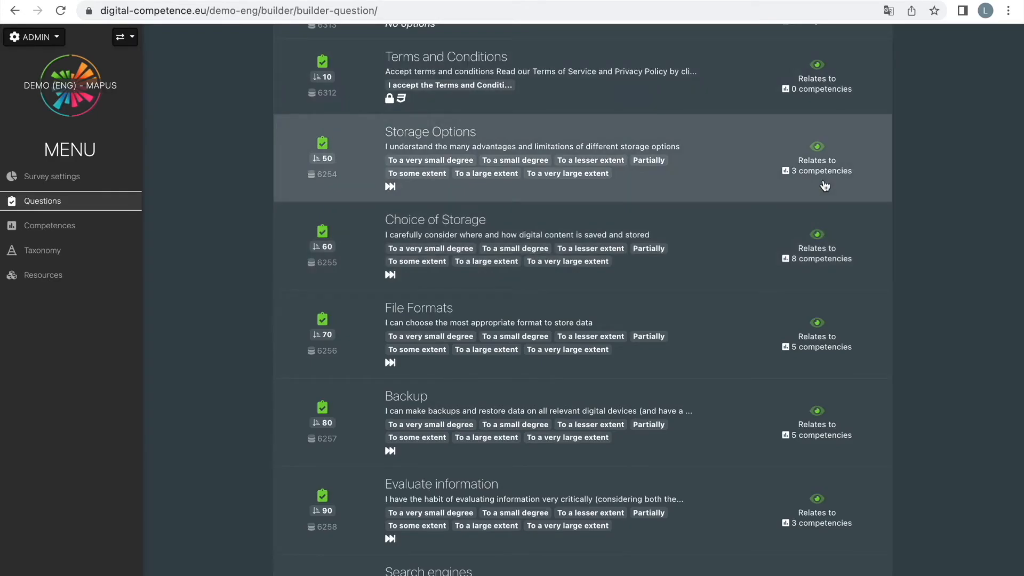
scroll(680, 263, "down", 3)
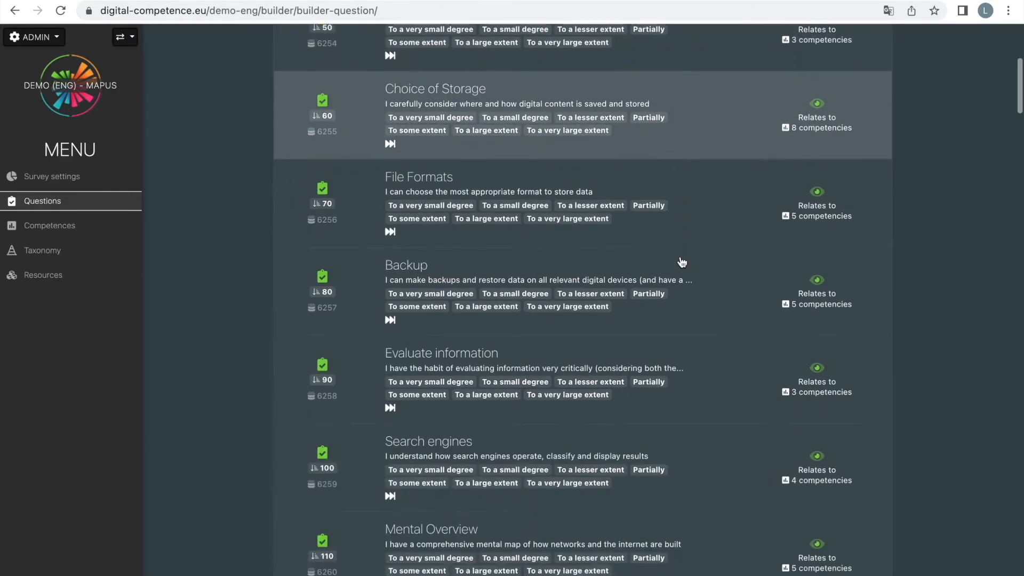
scroll(681, 262, "down", 1)
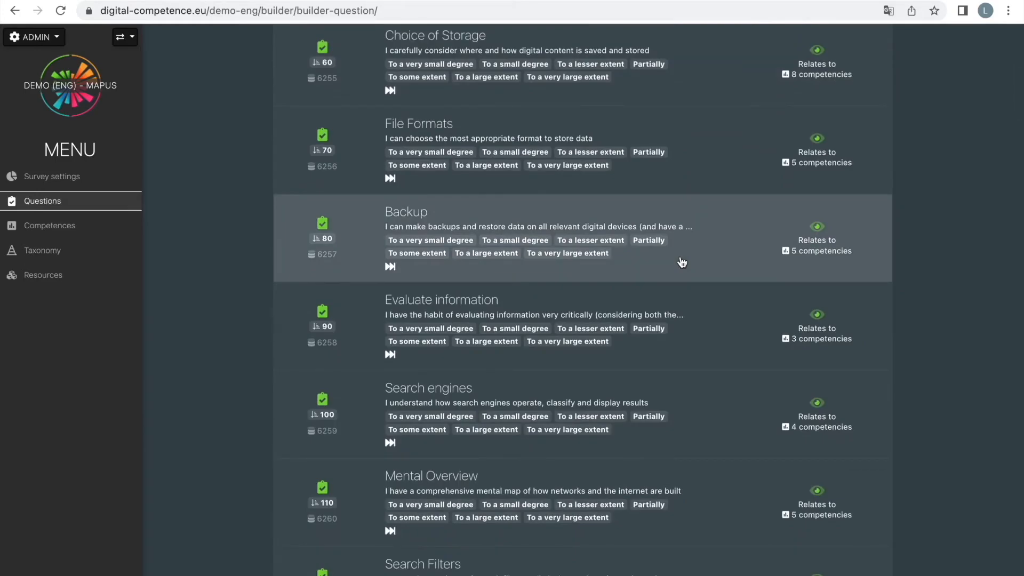
scroll(682, 261, "down", 7)
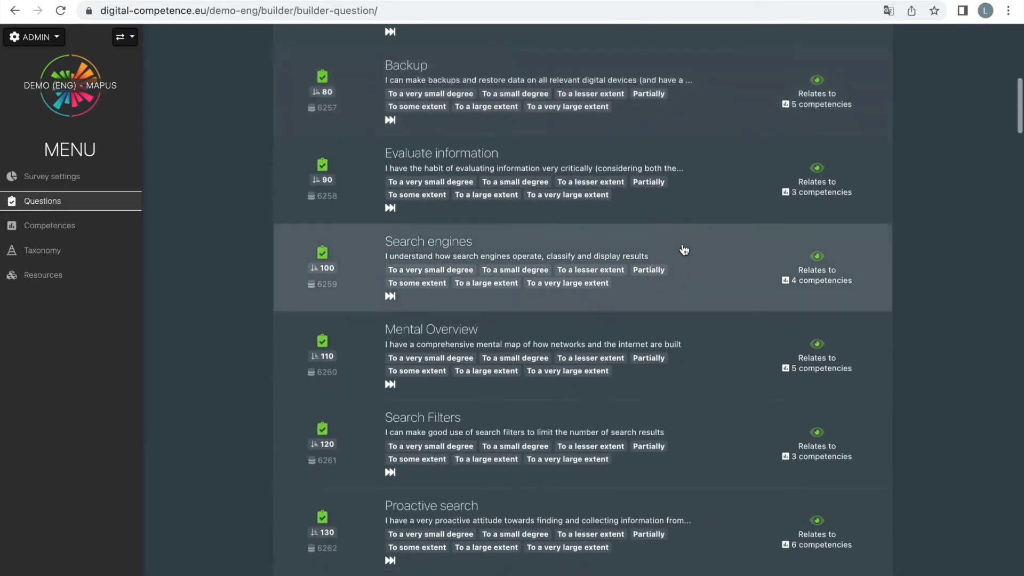
scroll(684, 250, "down", 12)
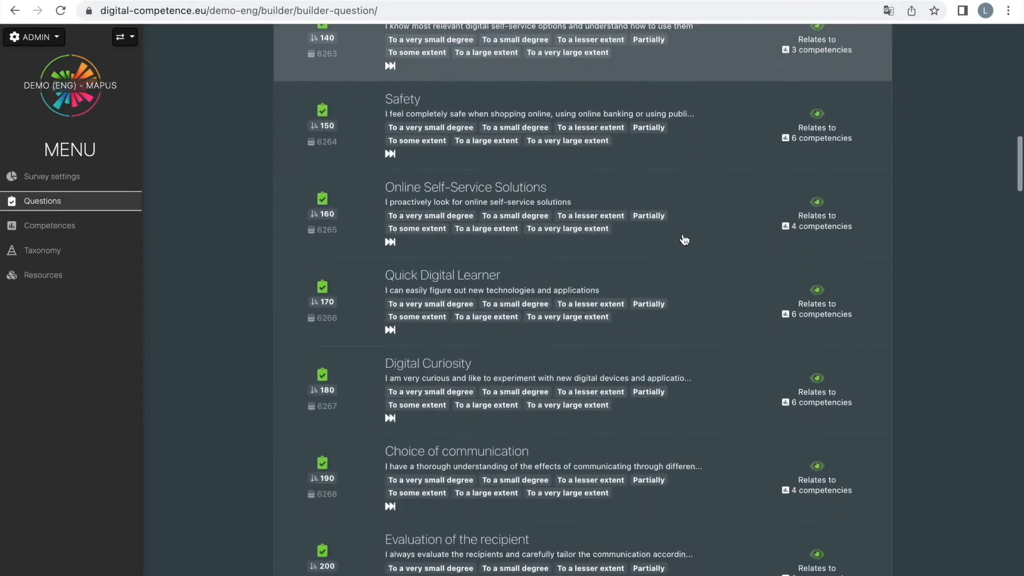
scroll(684, 235, "down", 20)
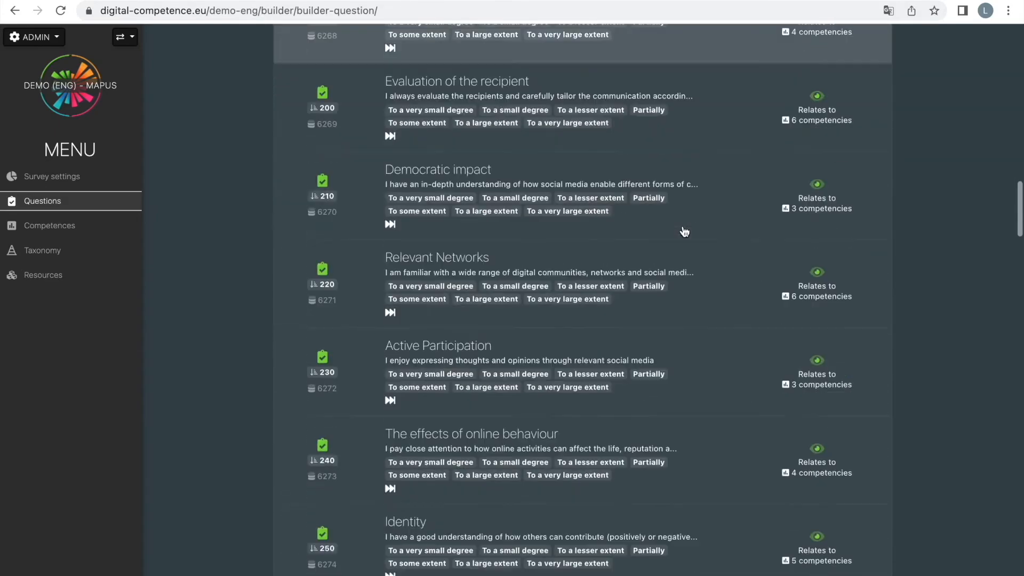
scroll(684, 231, "down", 20)
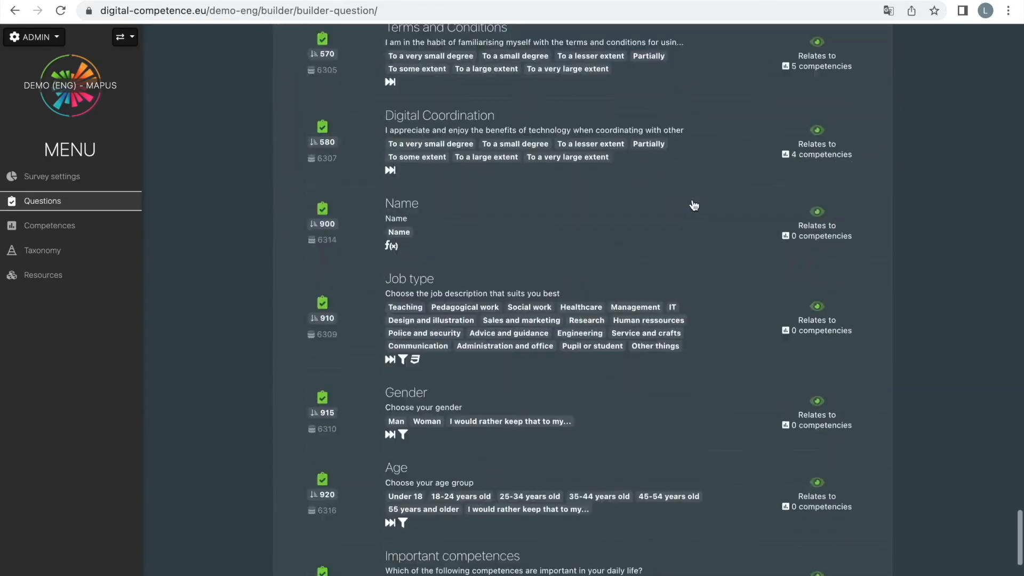
scroll(692, 204, "down", 2)
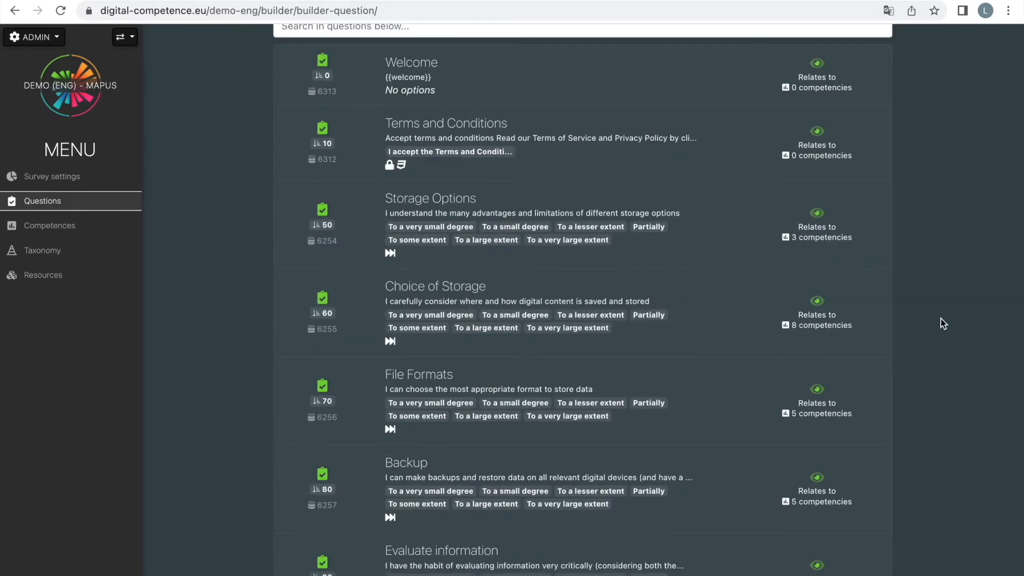
Clone the File Formats question together with its options and competency relations
scroll(940, 318, "down", 3)
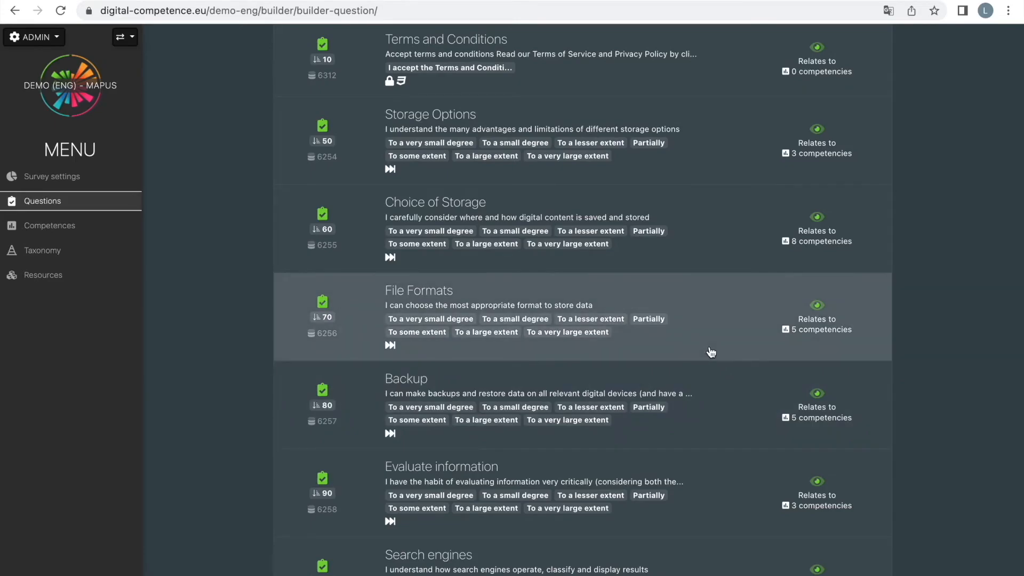
left_click(711, 352)
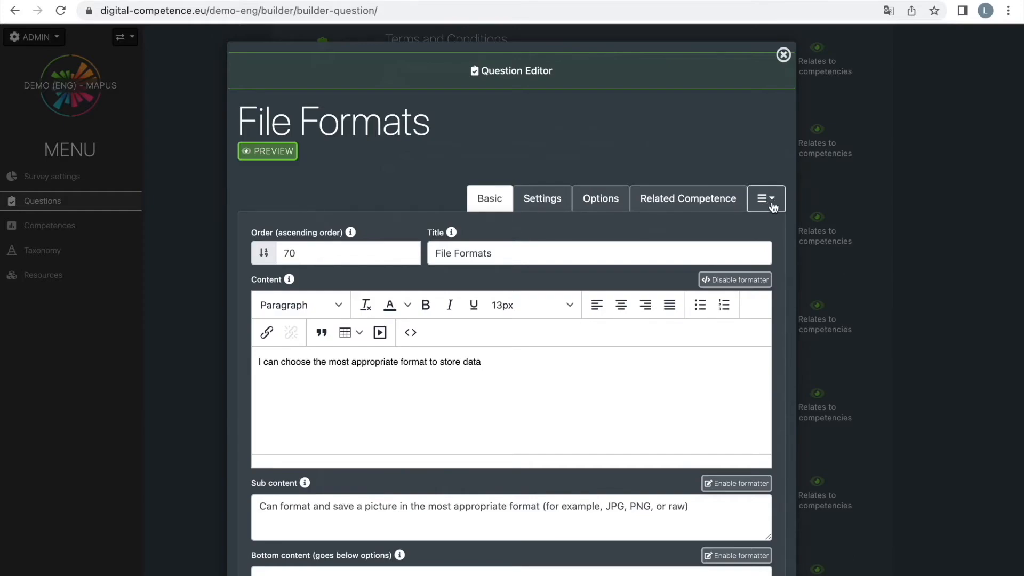
left_click(772, 206)
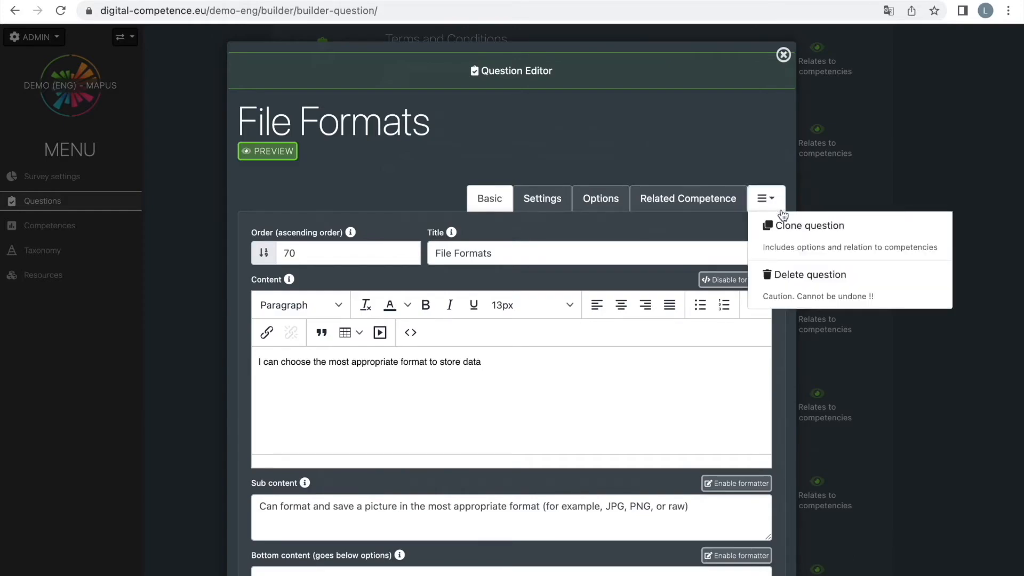
left_click(793, 238)
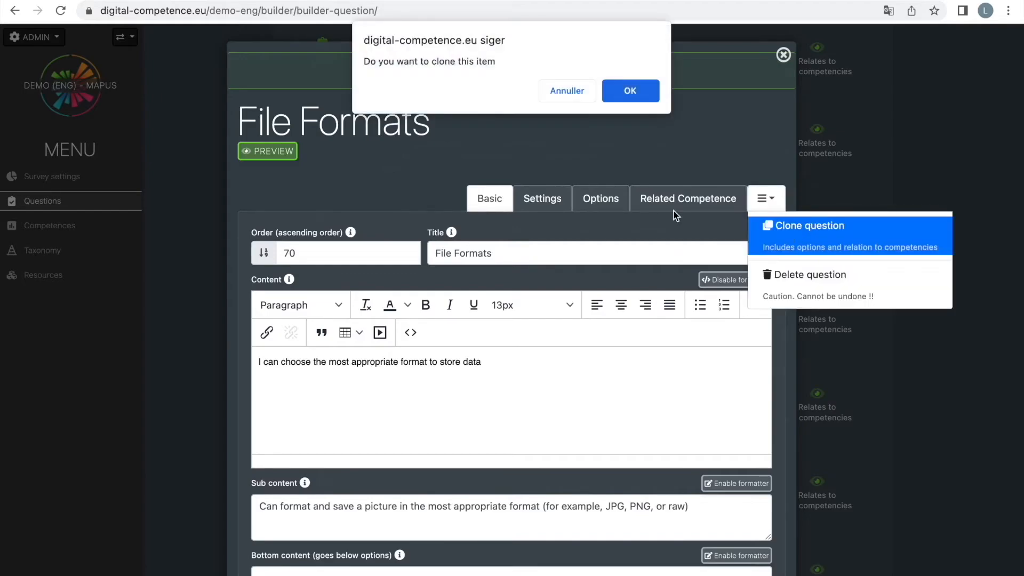
left_click(630, 91)
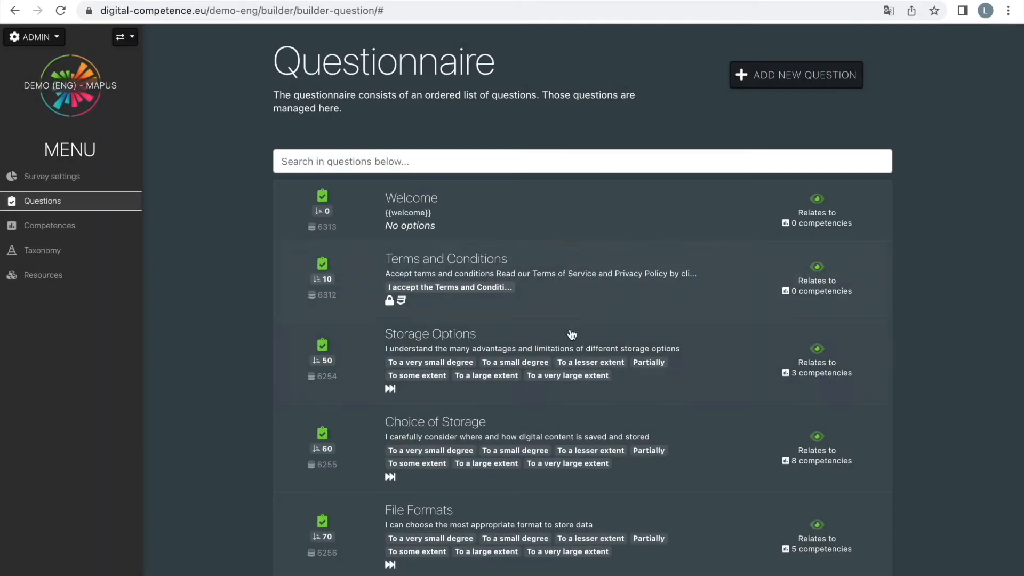
Open the cloned File Formats question for editing from the questionnaire list
scroll(569, 334, "down", 1)
scroll(570, 334, "down", 3)
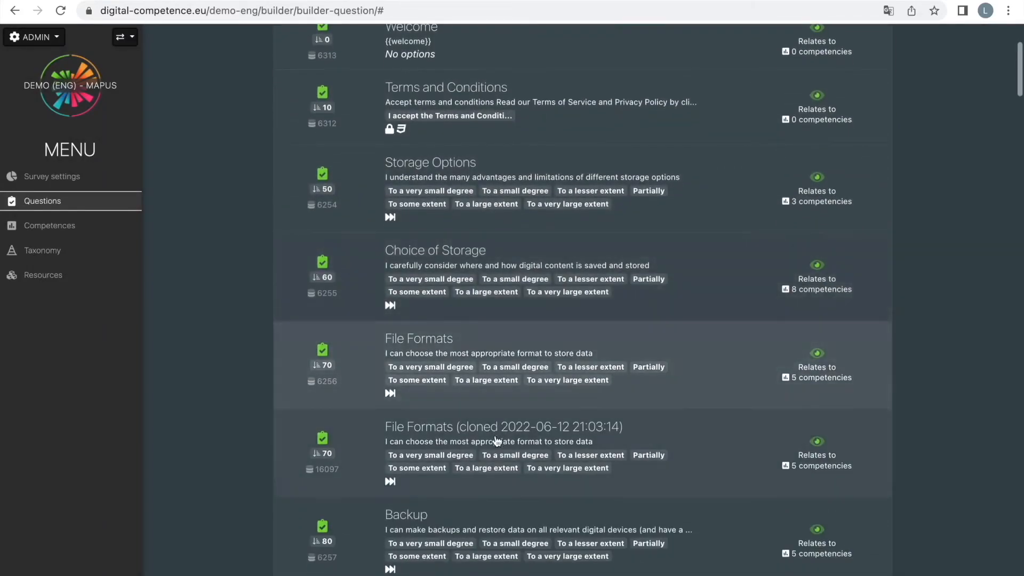
left_click(530, 435)
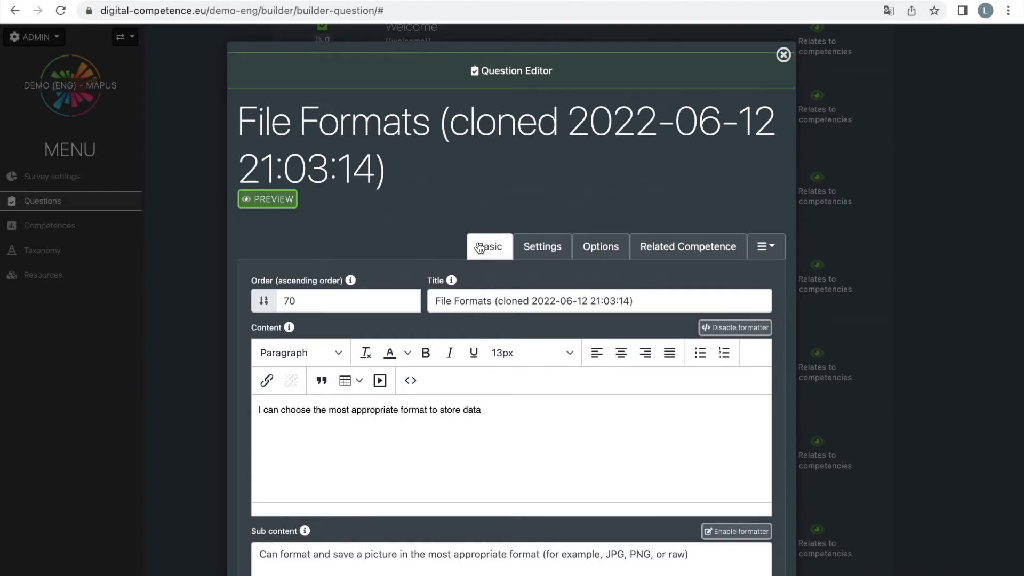
Preview how the cloned File Formats question is displayed, and return to its editor
left_click(274, 200)
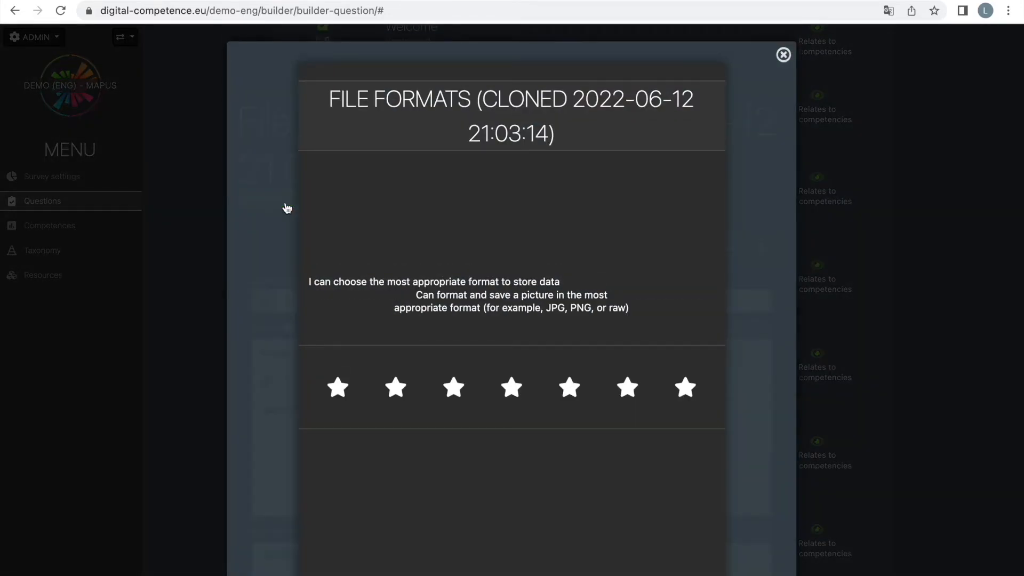
left_click(783, 56)
left_click(782, 59)
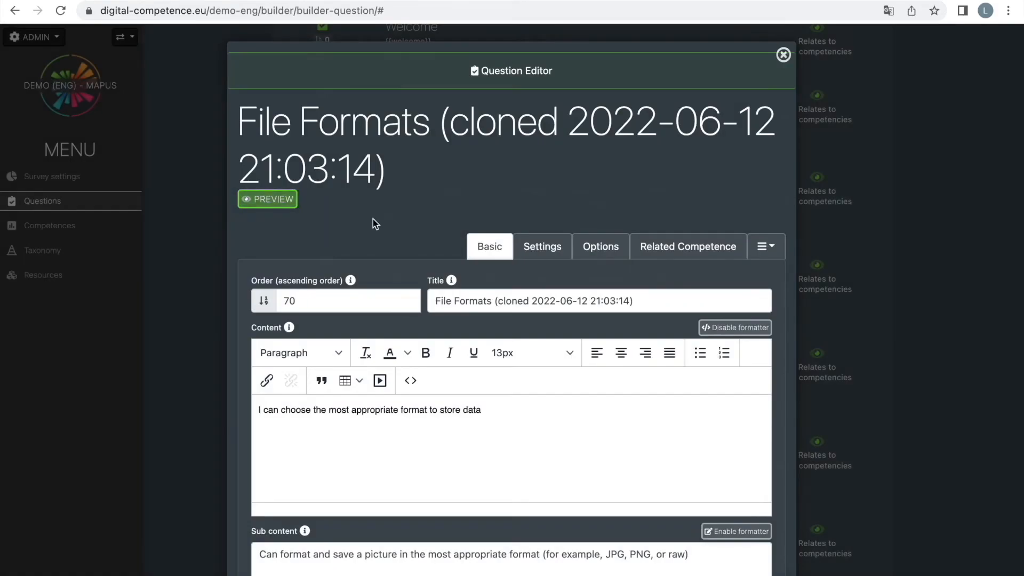
Set the cloned question's order number to 71
scroll(372, 218, "down", 1)
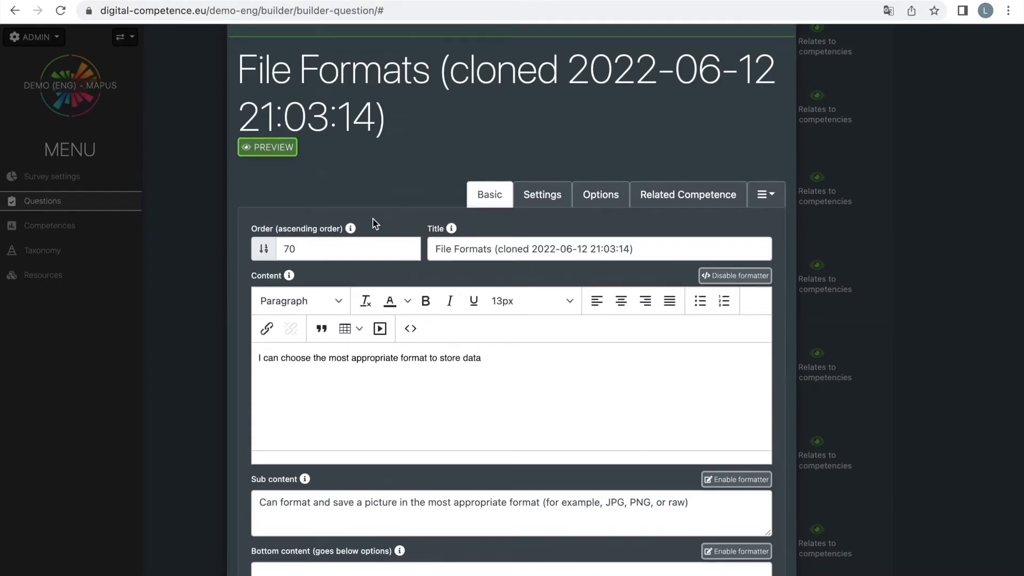
scroll(372, 219, "down", 1)
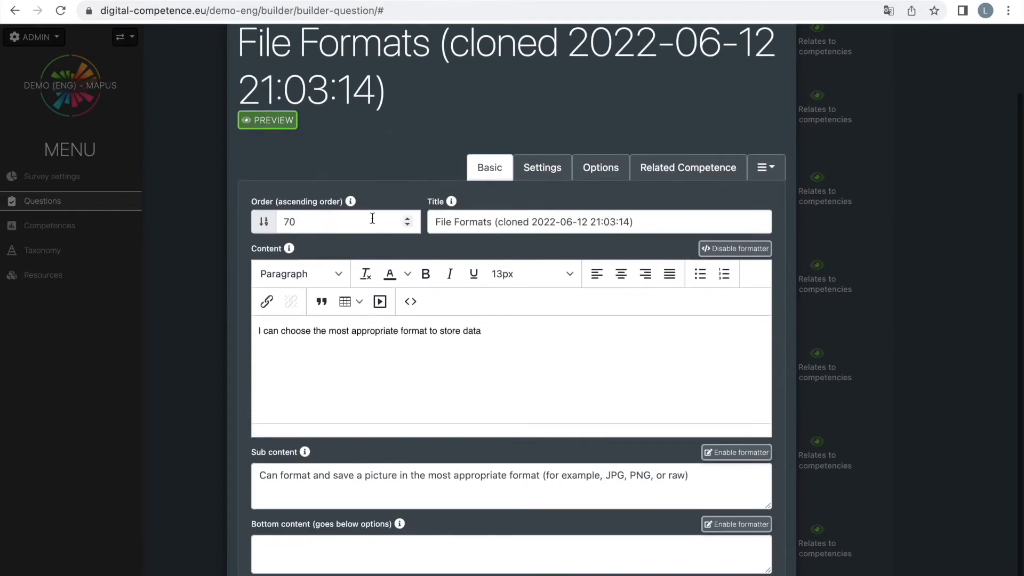
left_click(340, 220)
key("BackSpace")
type("1")
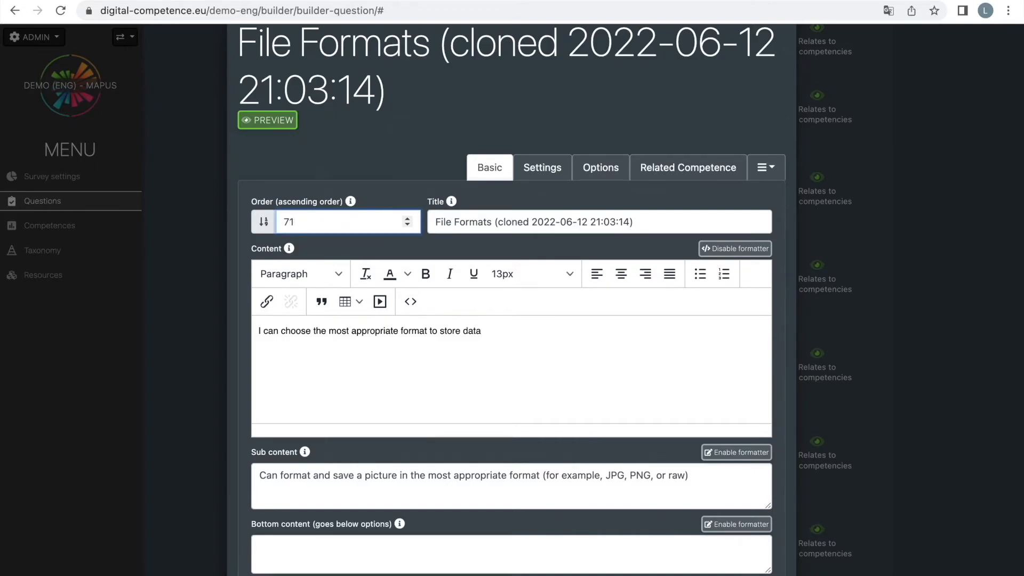
Replace the cloned question's title with "Test question" and check it in the preview
left_click(648, 224)
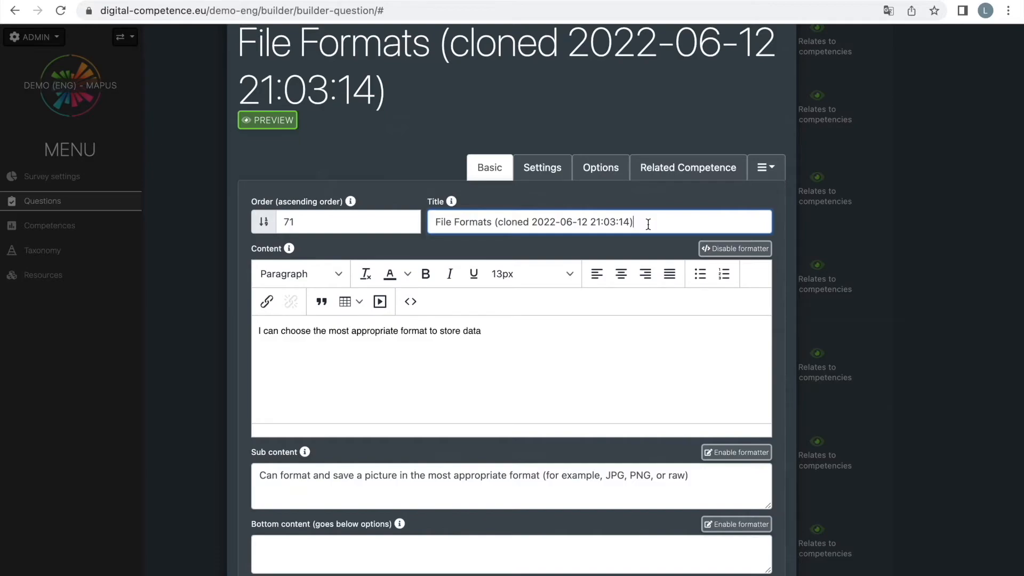
left_click_drag(647, 224, 431, 223)
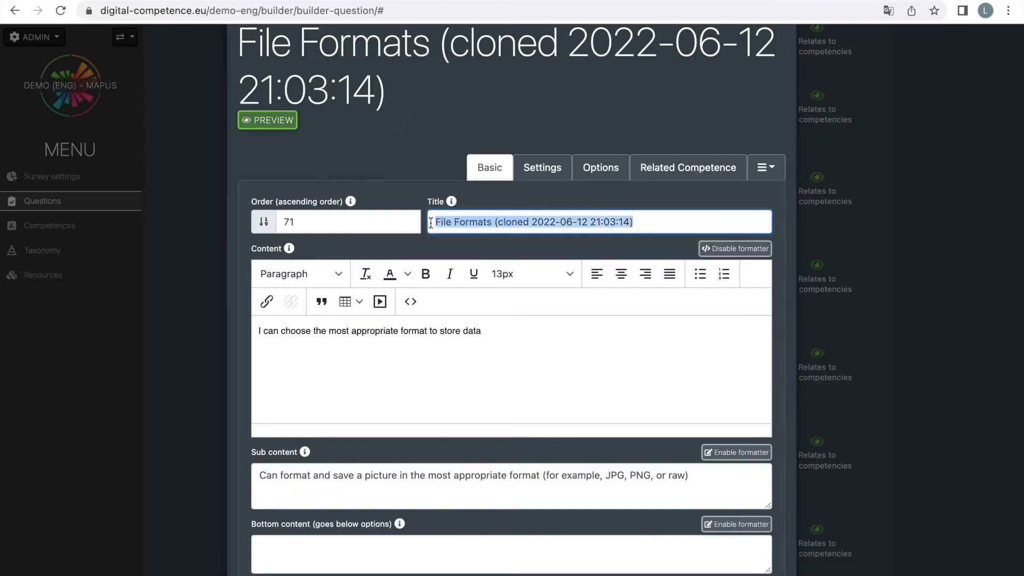
type("Tes")
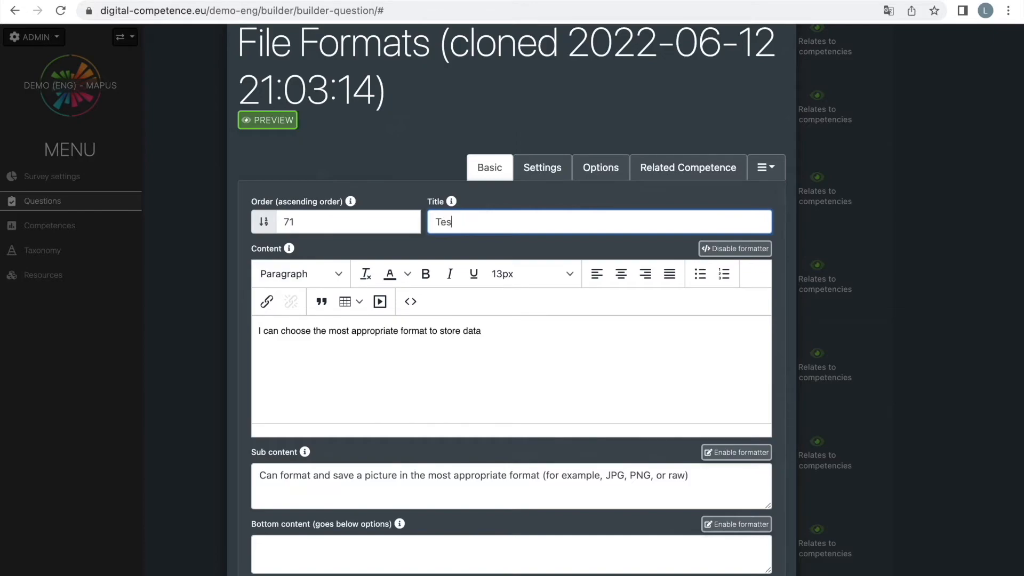
type("t question")
left_click(277, 128)
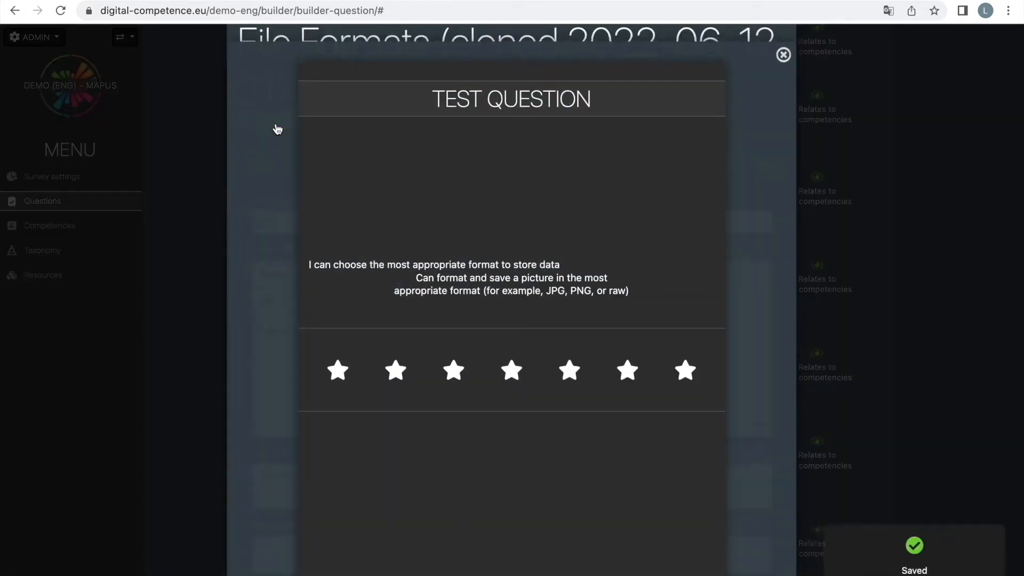
left_click(782, 55)
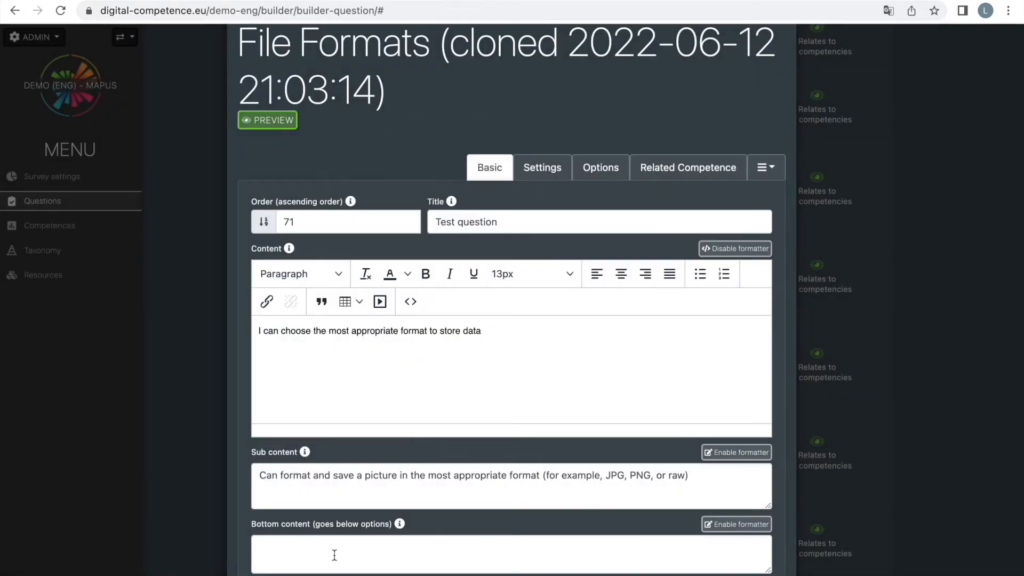
Enter "Test Test" as the bottom content below the options and check it in the preview
left_click(334, 555)
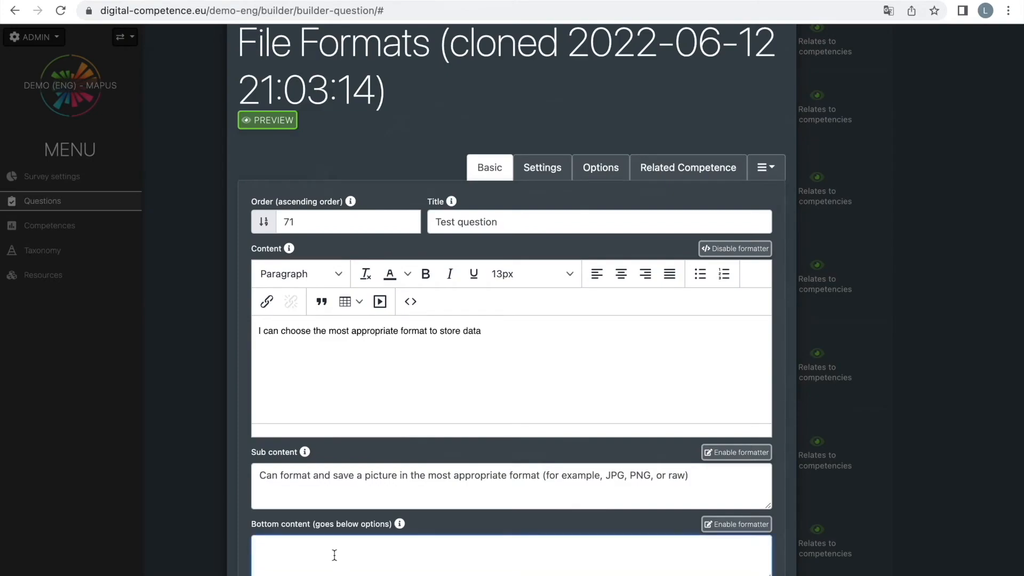
type("Test Test")
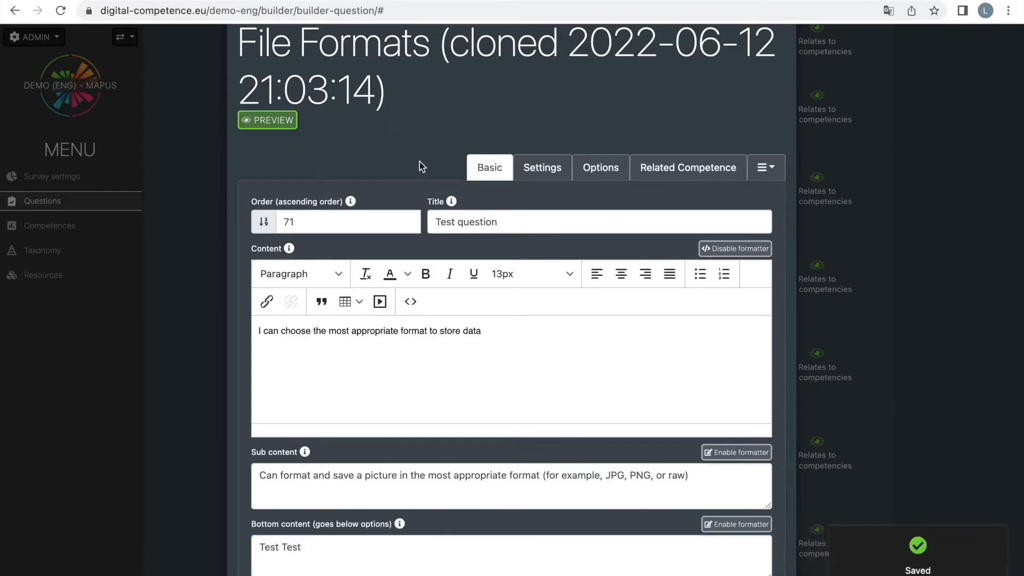
left_click(278, 122)
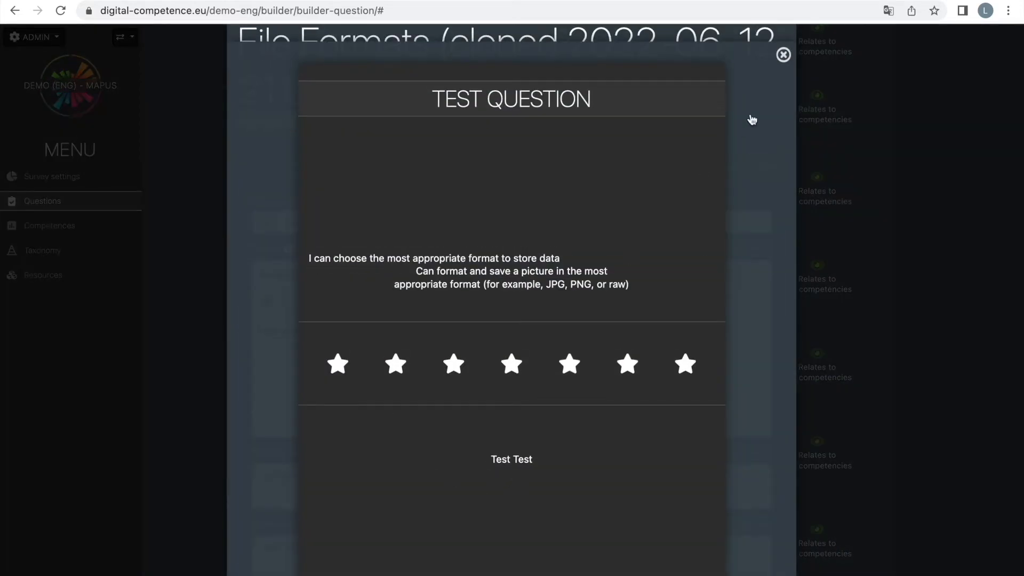
left_click(783, 55)
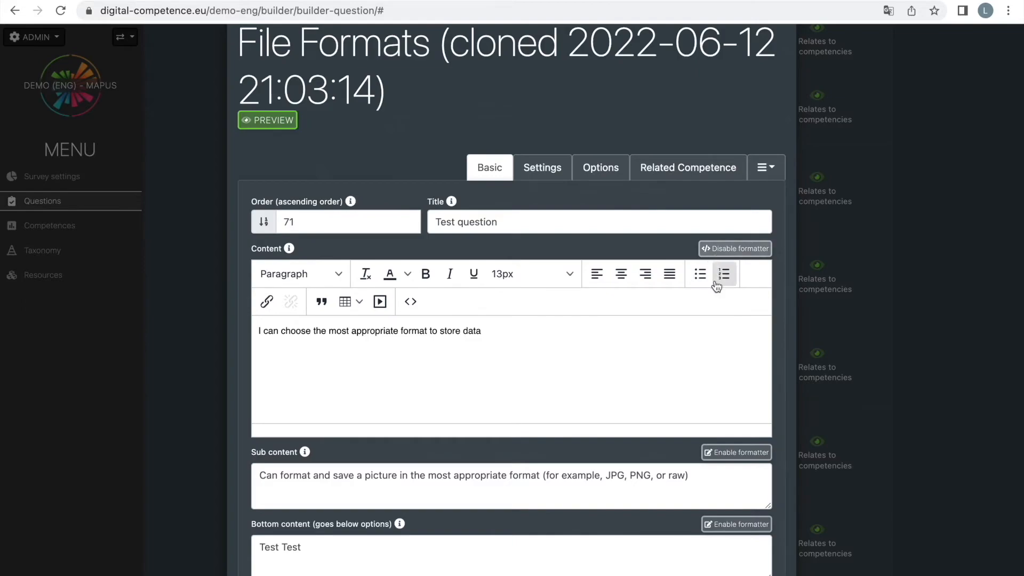
Enable the formatter for the sub content and view its media insertion settings without inserting anything
left_click(728, 454)
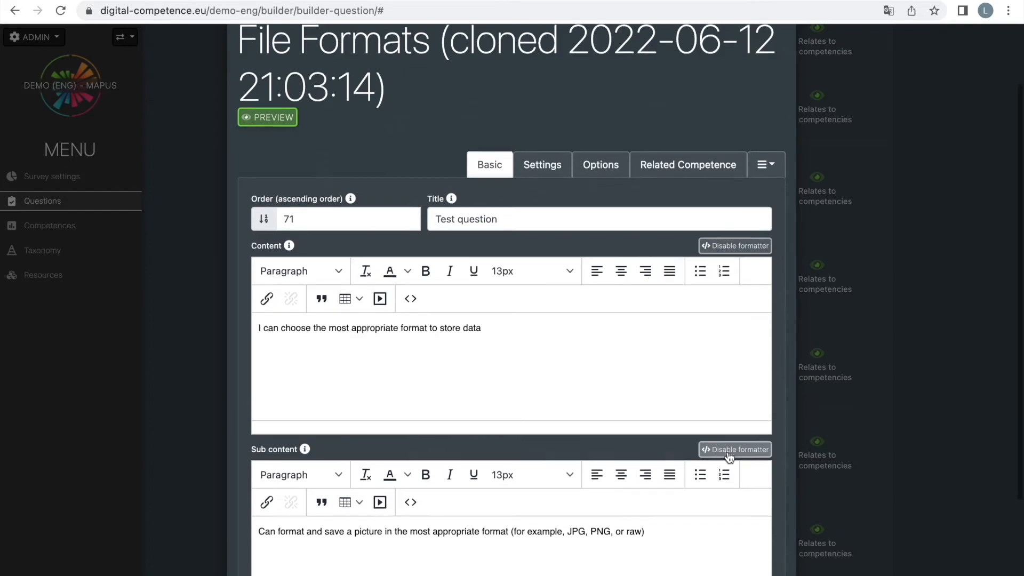
scroll(727, 456, "down", 2)
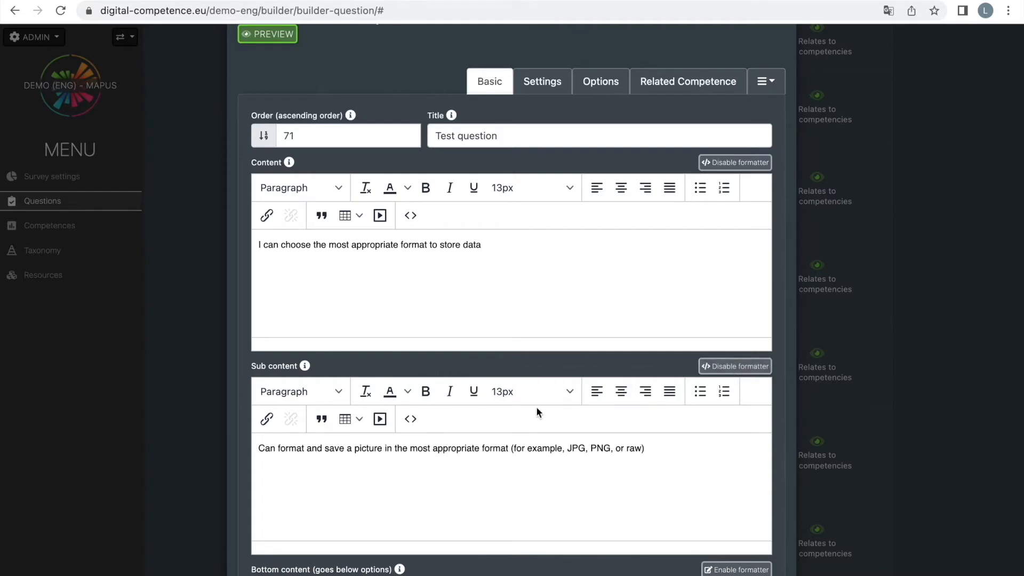
left_click(380, 419)
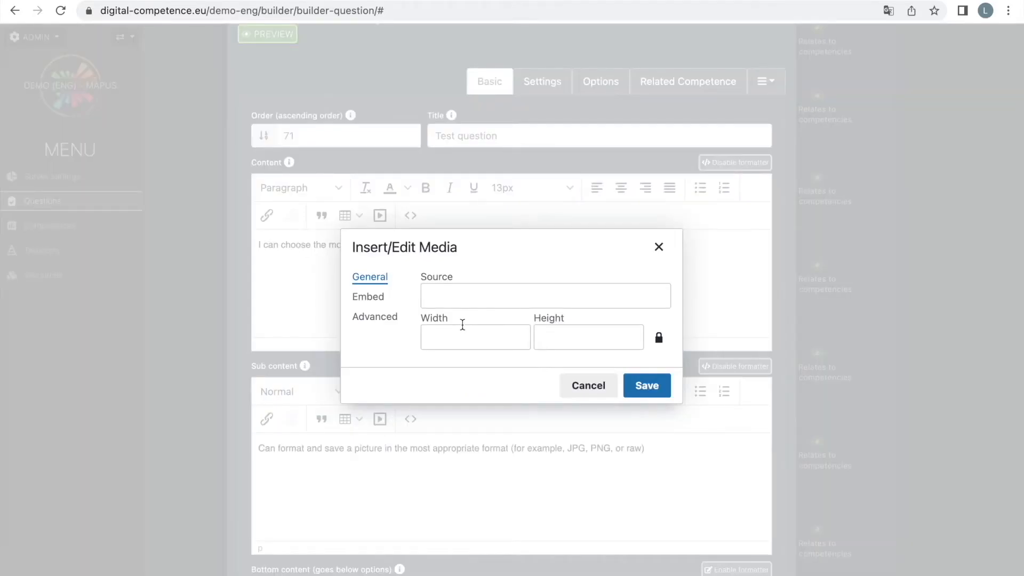
left_click(659, 248)
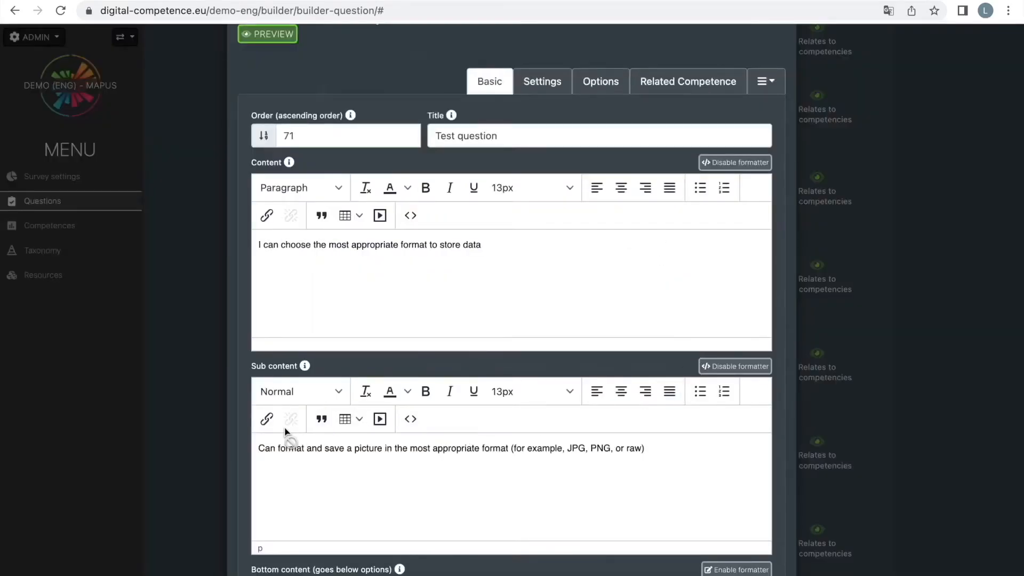
View the link insertion settings for the sub content and close them without adding a link
left_click(267, 419)
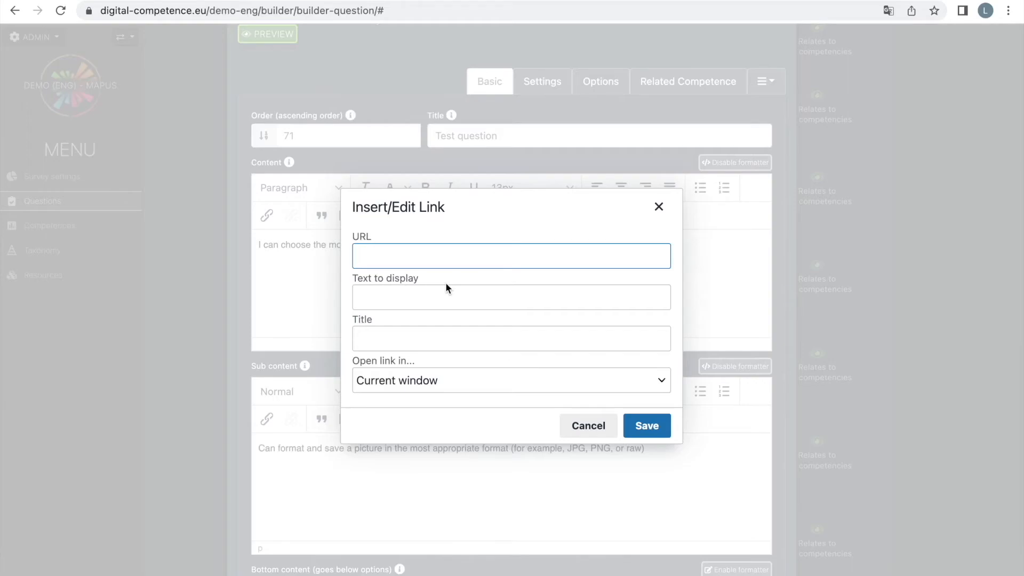
left_click(660, 211)
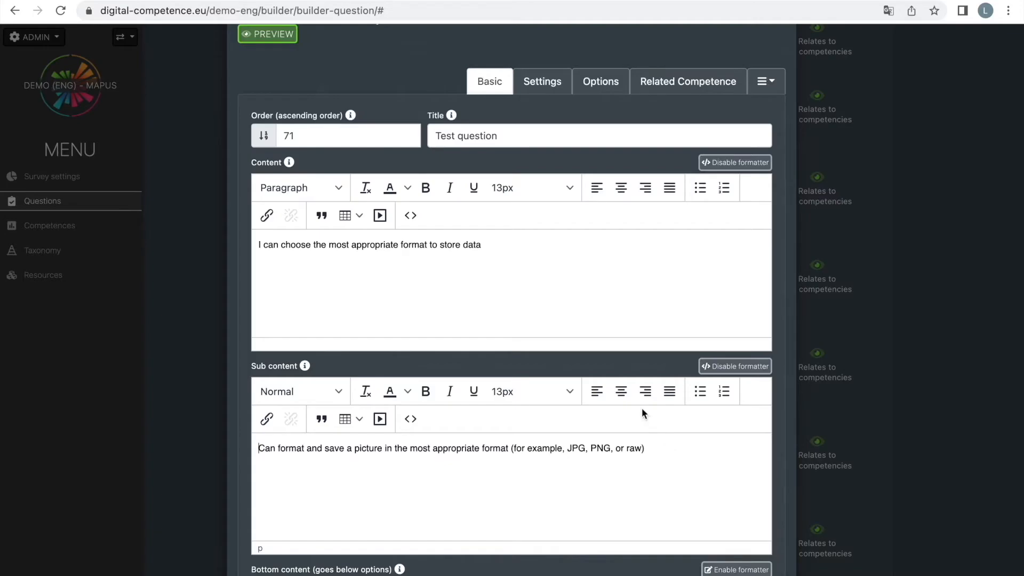
Set the question's layout of options to "Grid: Wrapable boxes" and check it in the preview
left_click(542, 87)
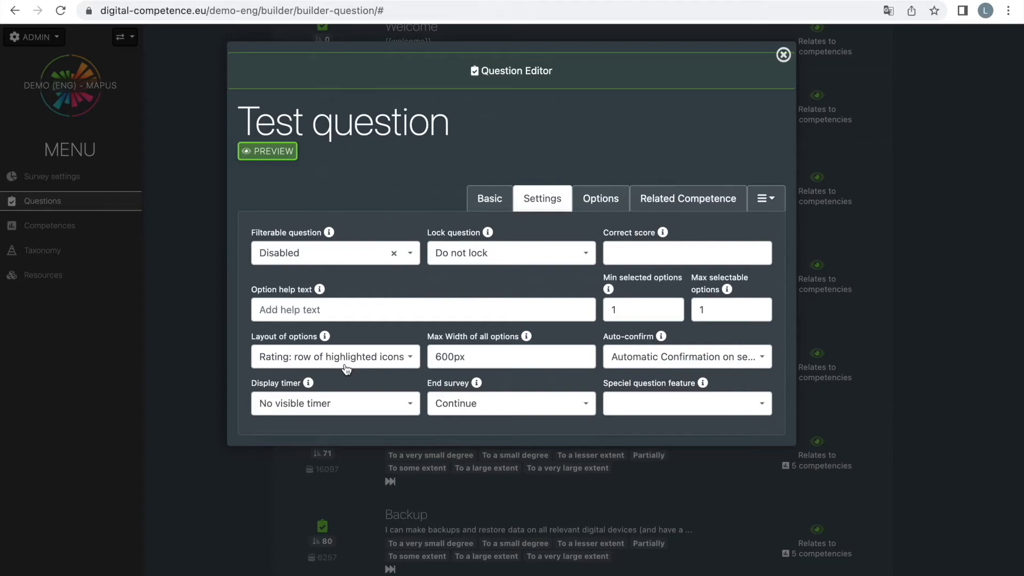
left_click(404, 359)
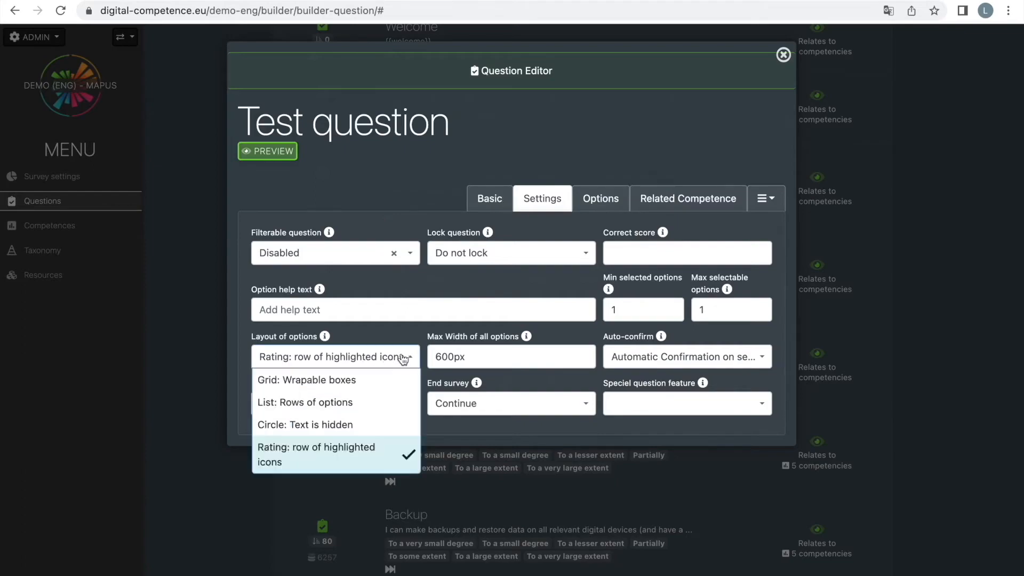
left_click(363, 381)
left_click(289, 155)
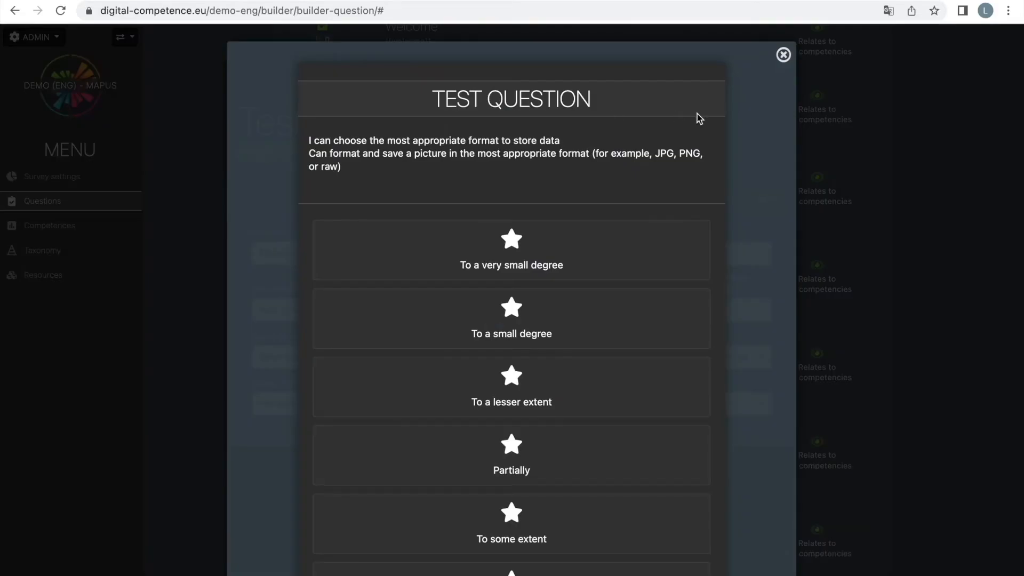
left_click(783, 55)
Set the layout of options back to "Rating: row of highlighted icons"
left_click(352, 356)
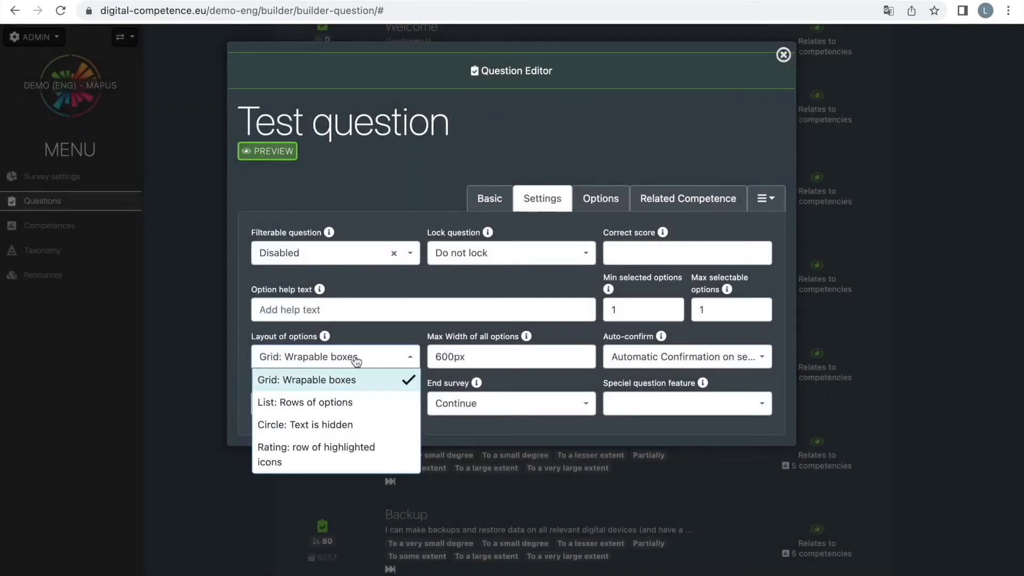
left_click(333, 449)
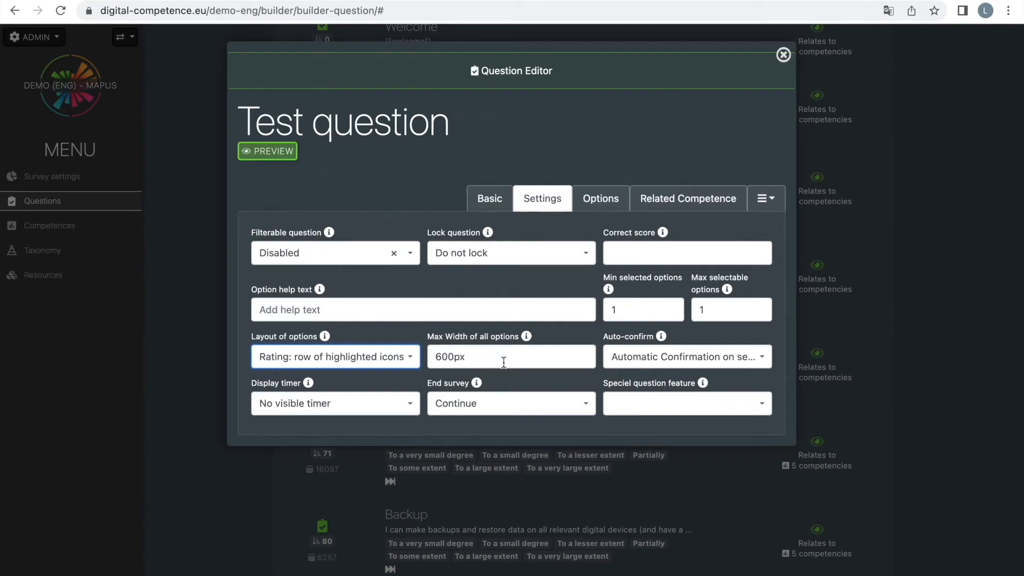
View the question's auto-confirm choices and keep "Automatic Confirmation on select"
left_click(630, 360)
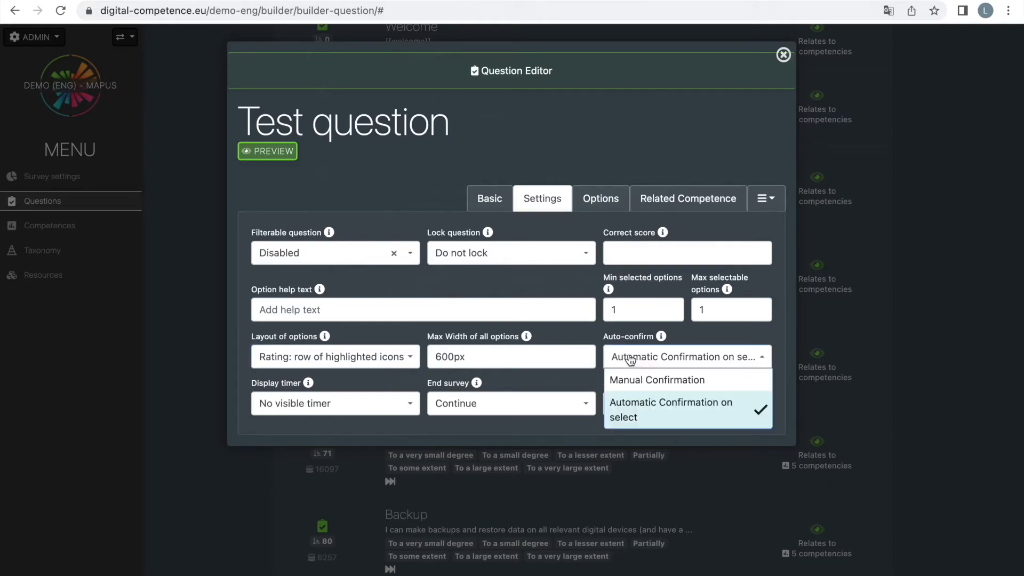
left_click(664, 410)
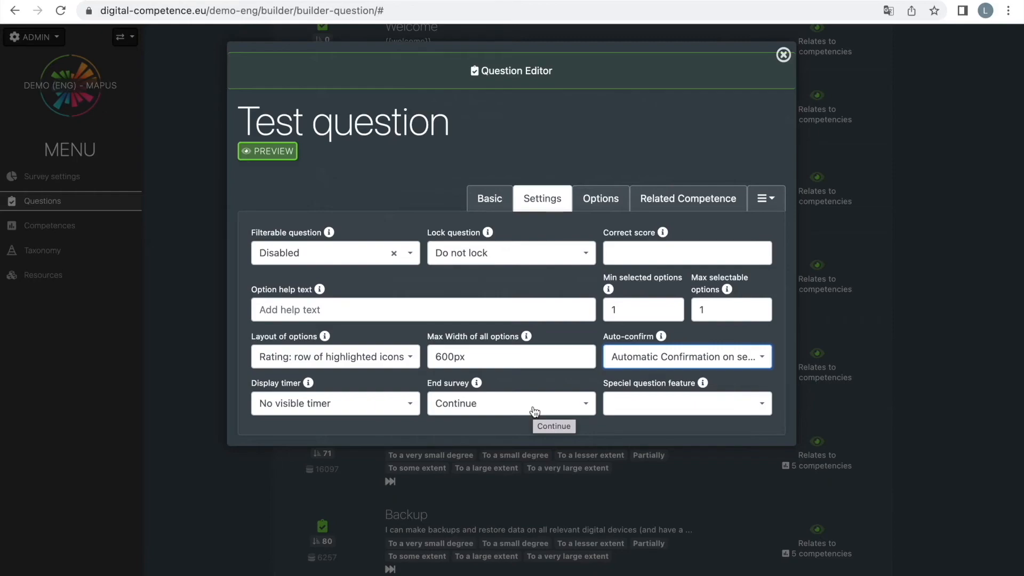
key("Tab")
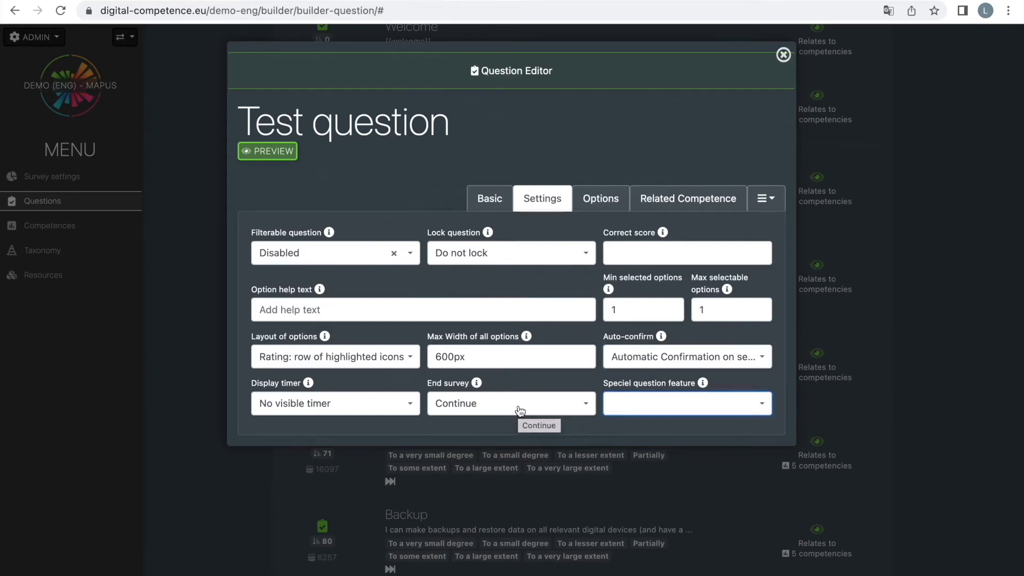
Examine the basic settings of the question's answer options, including title, help text, order, score and icon
left_click(601, 200)
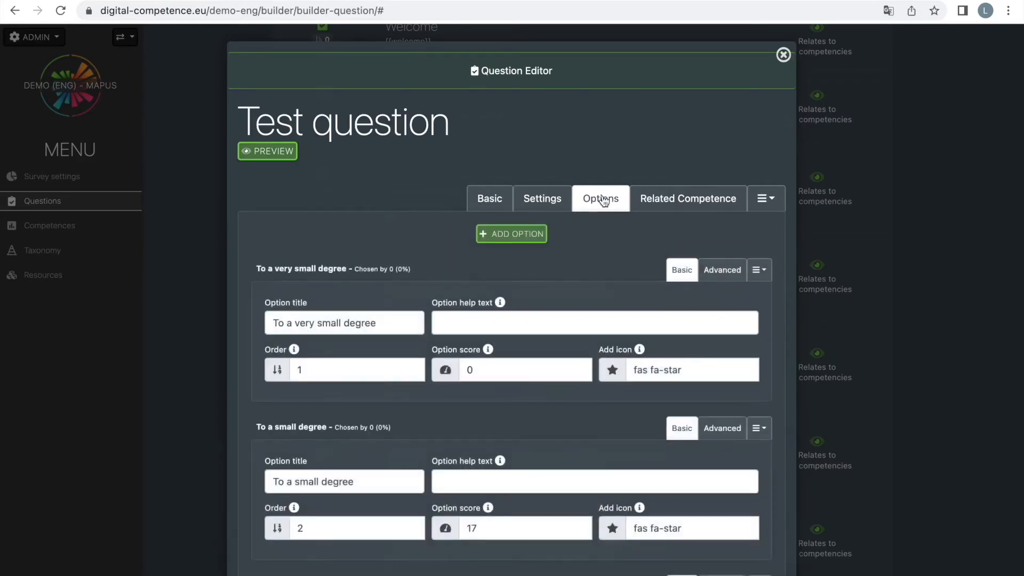
scroll(397, 241, "down", 1)
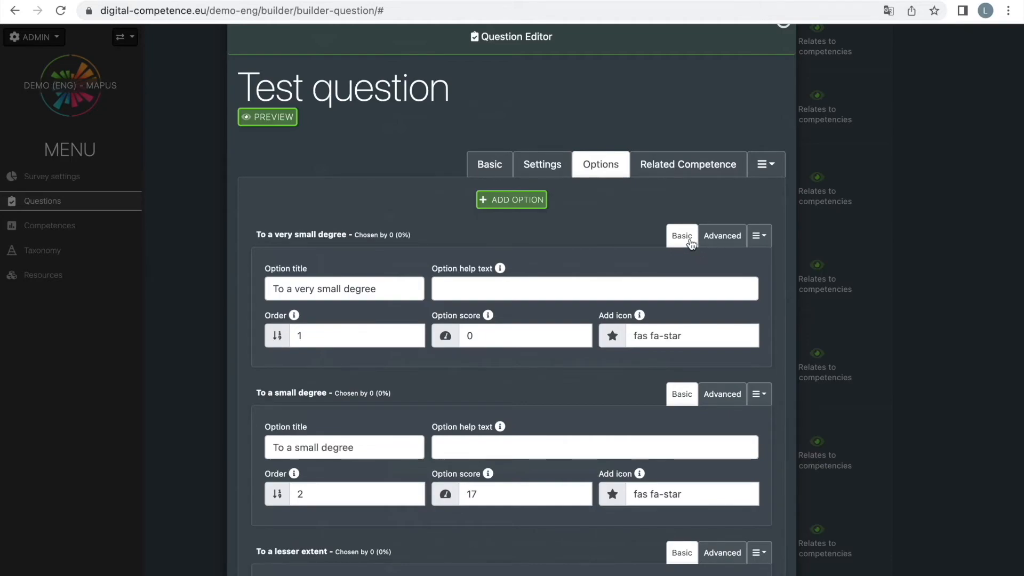
scroll(608, 270, "down", 1)
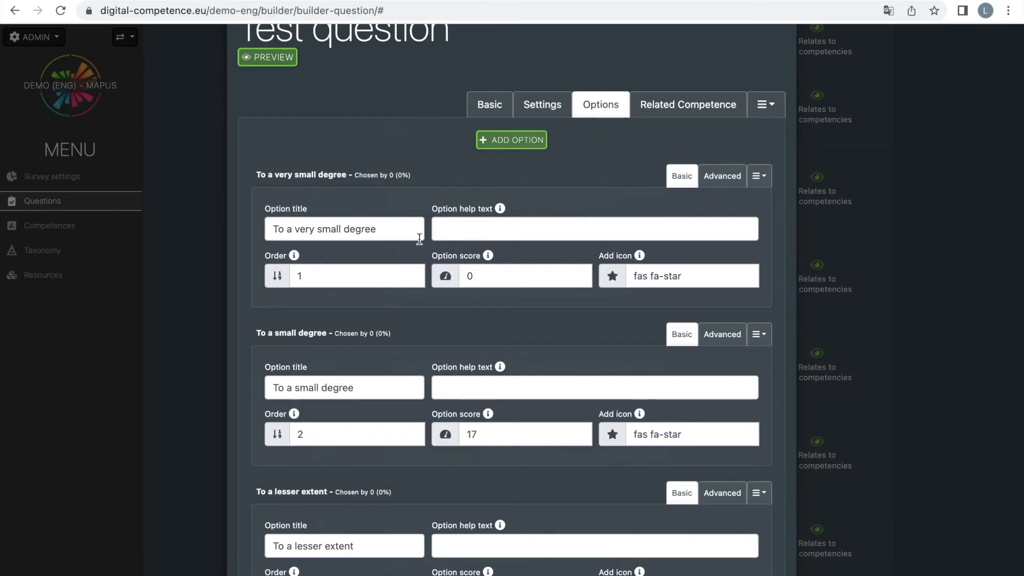
scroll(337, 273, "down", 1)
scroll(337, 272, "down", 1)
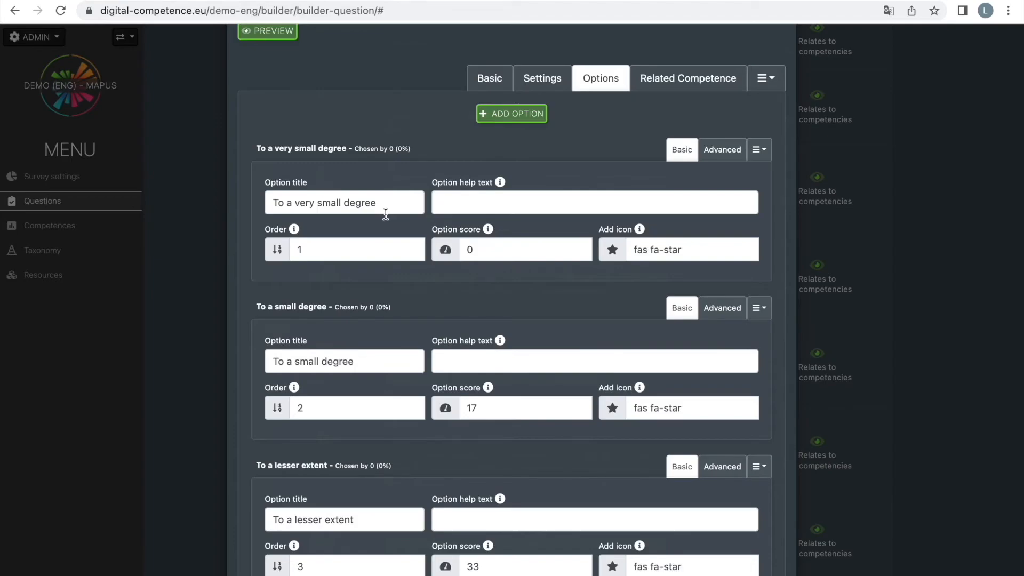
scroll(386, 213, "down", 1)
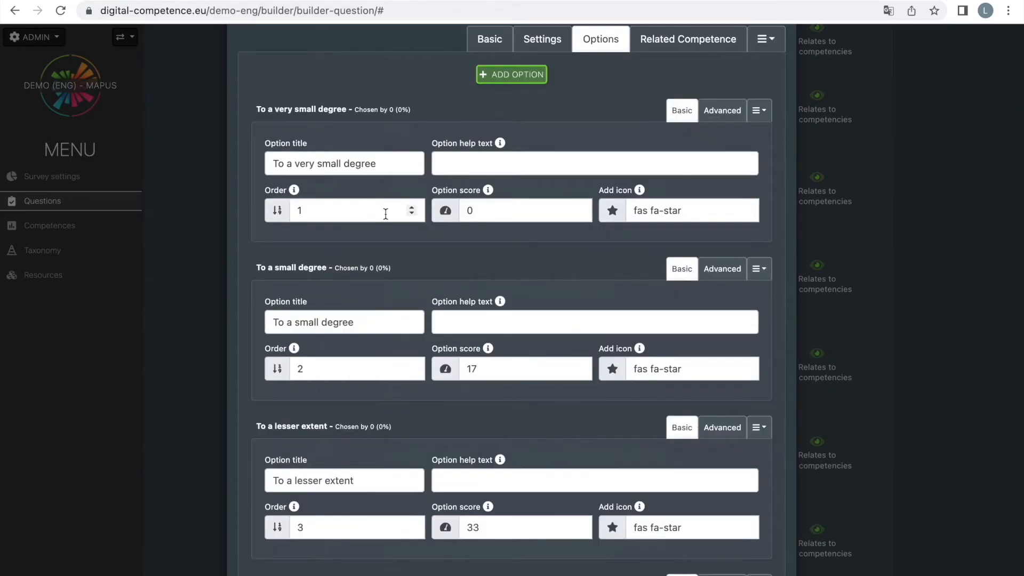
scroll(385, 214, "down", 1)
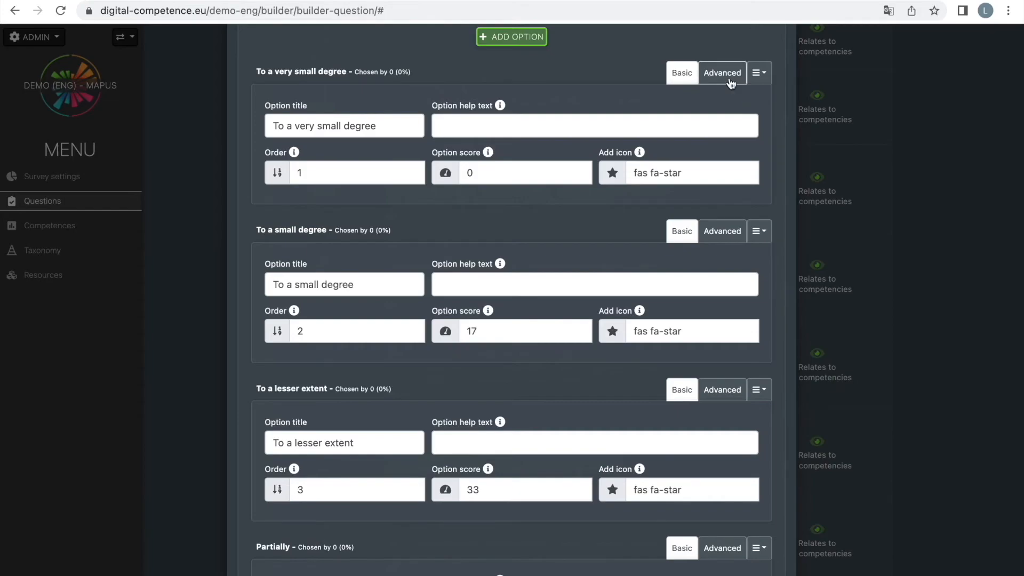
View the advanced settings of the "To a very small degree" option and browse its jump-to-question targets without selecting one
left_click(730, 74)
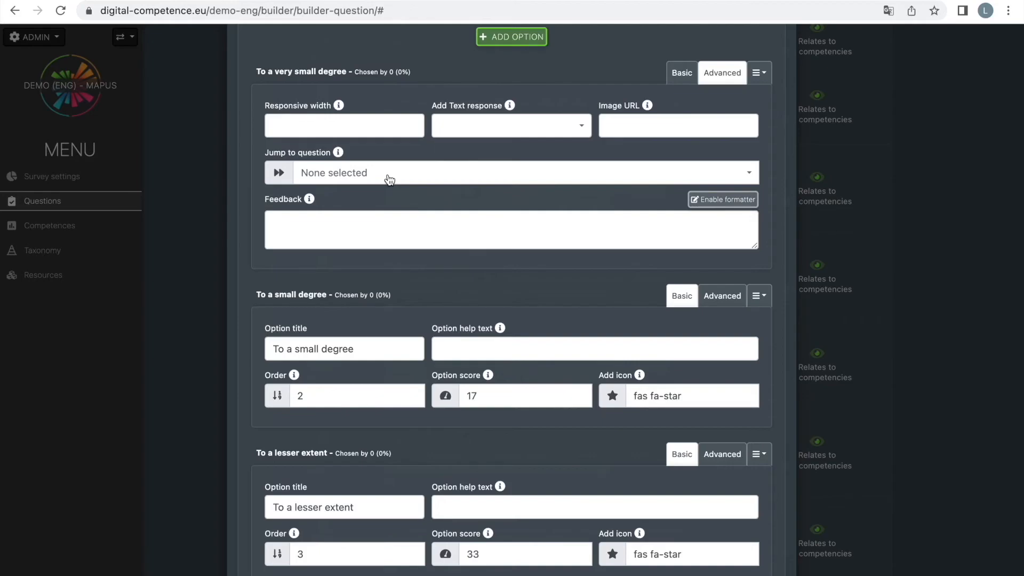
left_click(389, 178)
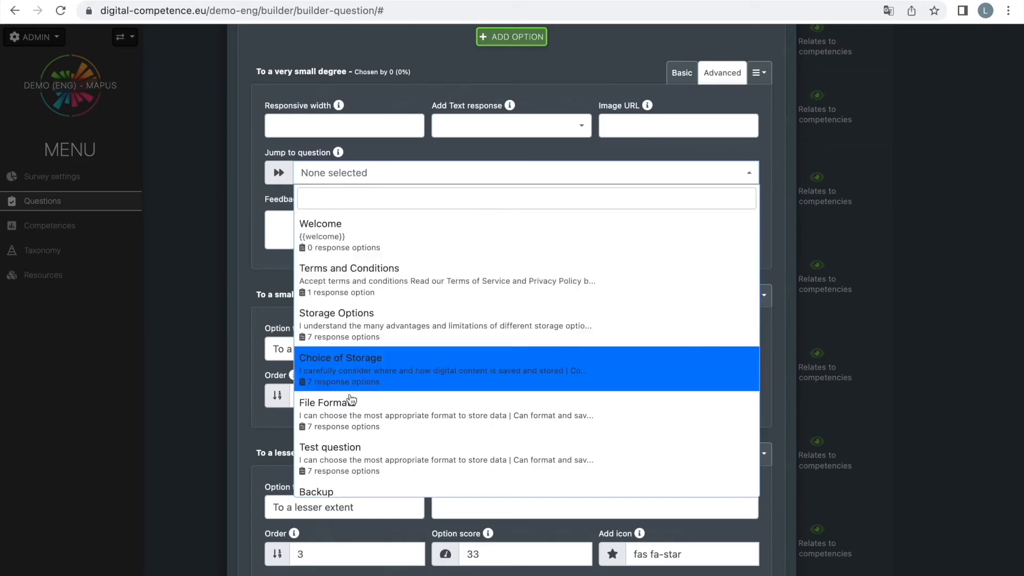
scroll(359, 373, "down", 15)
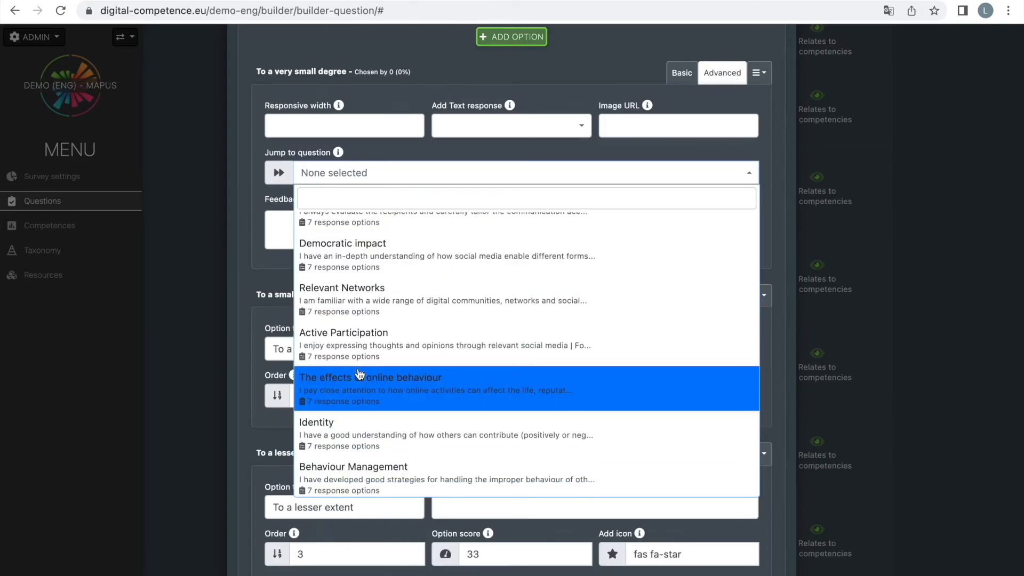
scroll(359, 373, "down", 3)
scroll(359, 373, "up", 18)
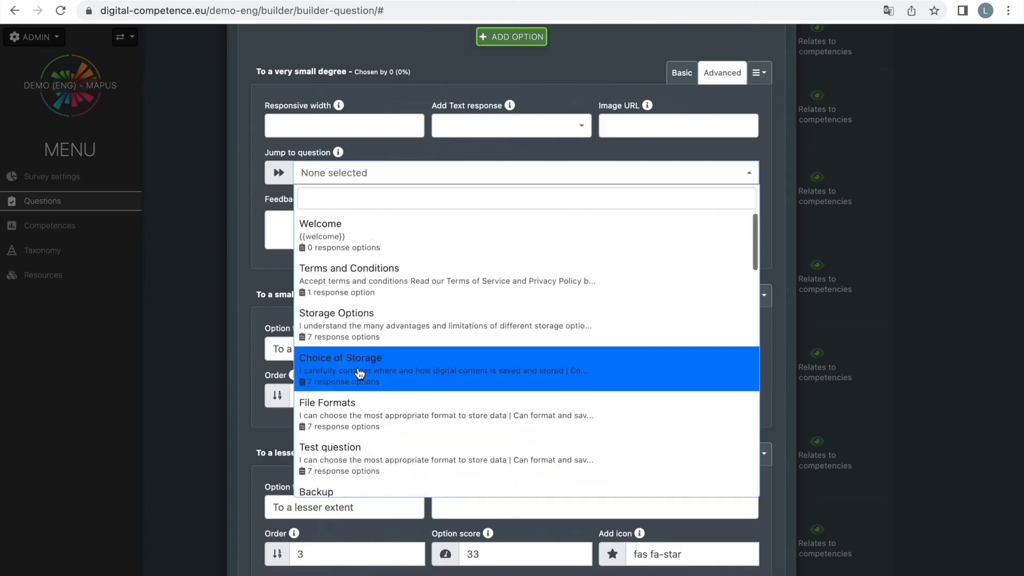
left_click(438, 175)
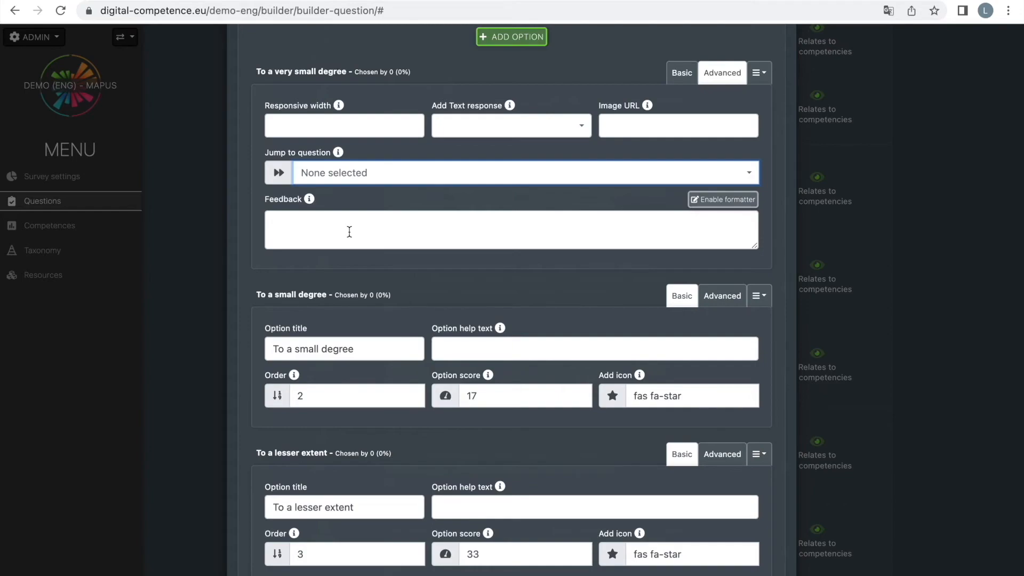
Examine the competences related to the test question
scroll(349, 231, "up", 3)
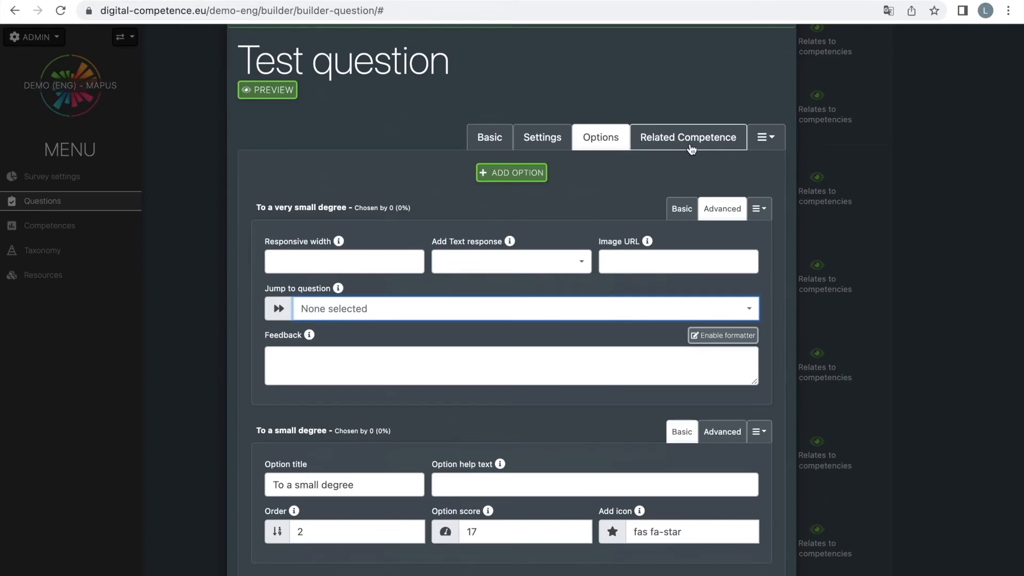
left_click(692, 149)
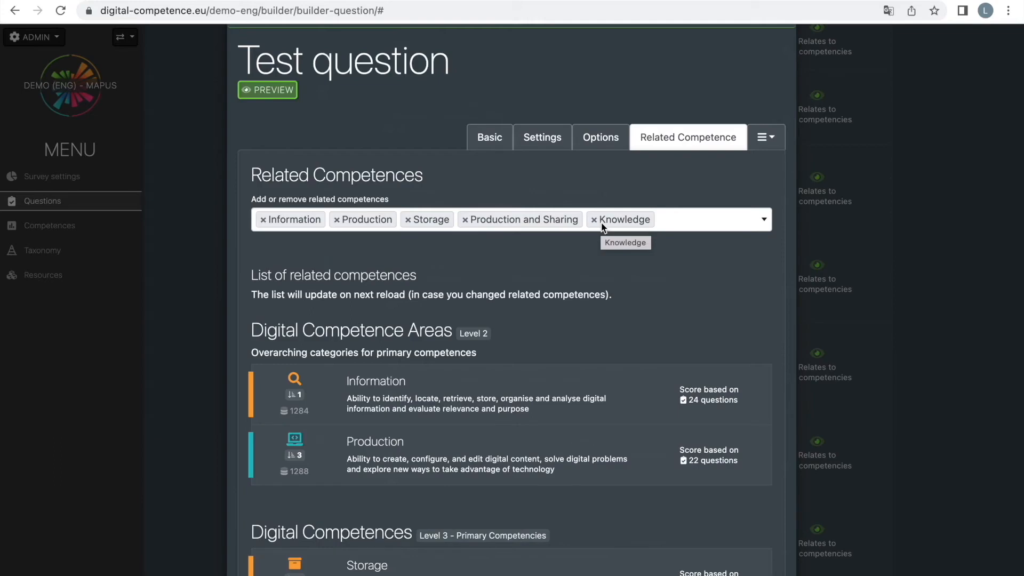
scroll(601, 227, "up", 2)
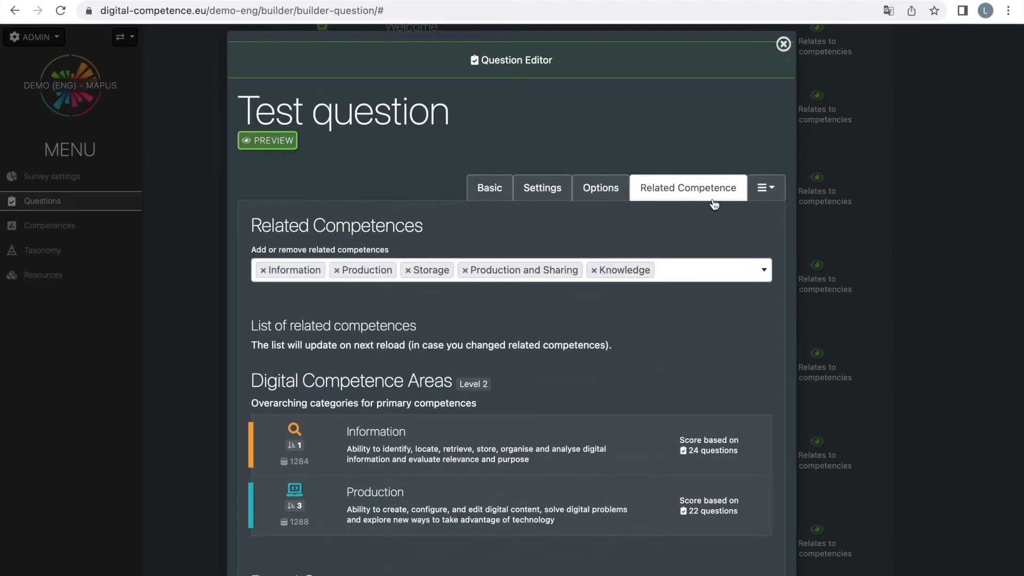
Delete the test question, entering "DELETE" to confirm the removal
left_click(768, 196)
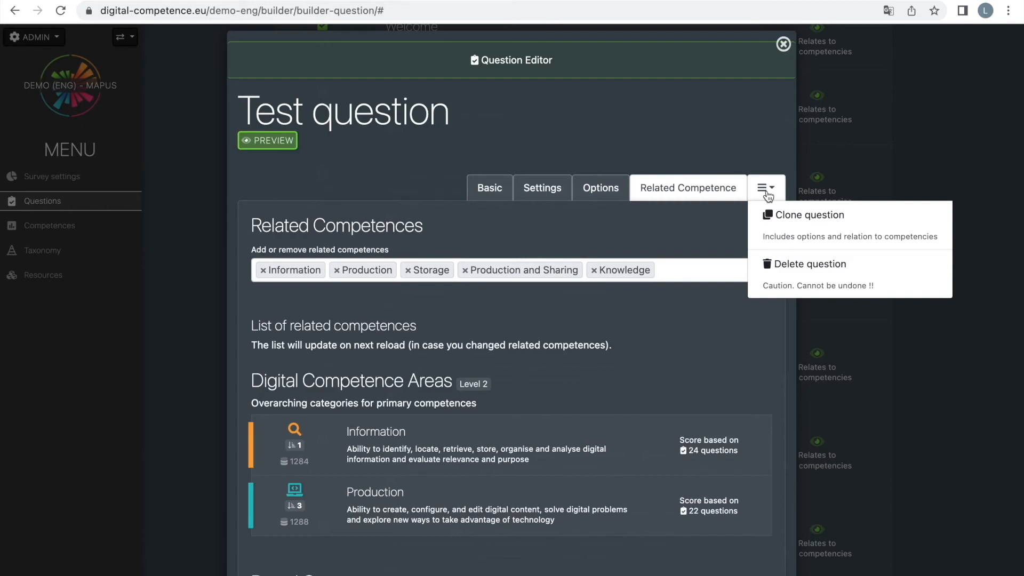
left_click(793, 275)
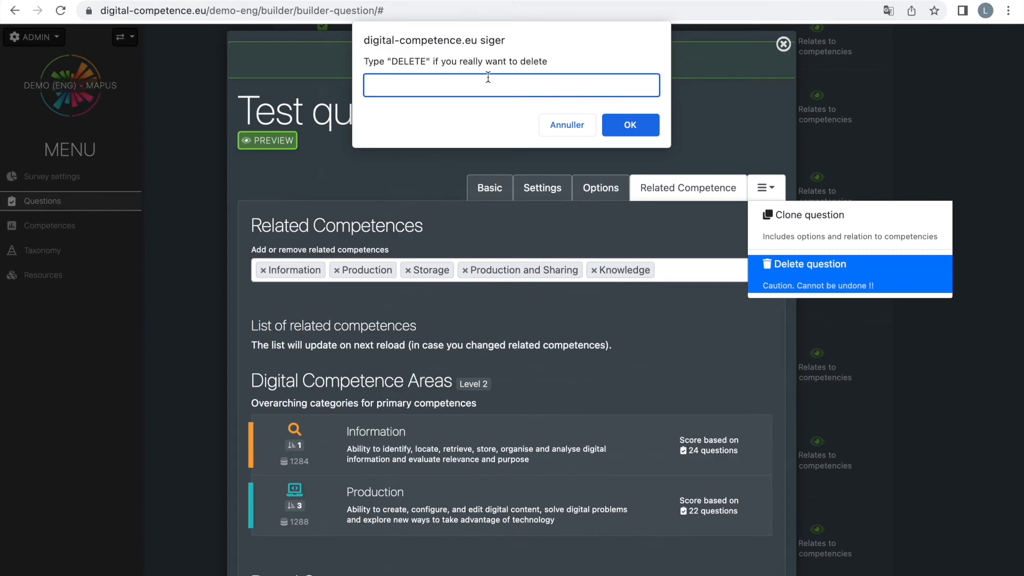
type("DELETE")
left_click(630, 125)
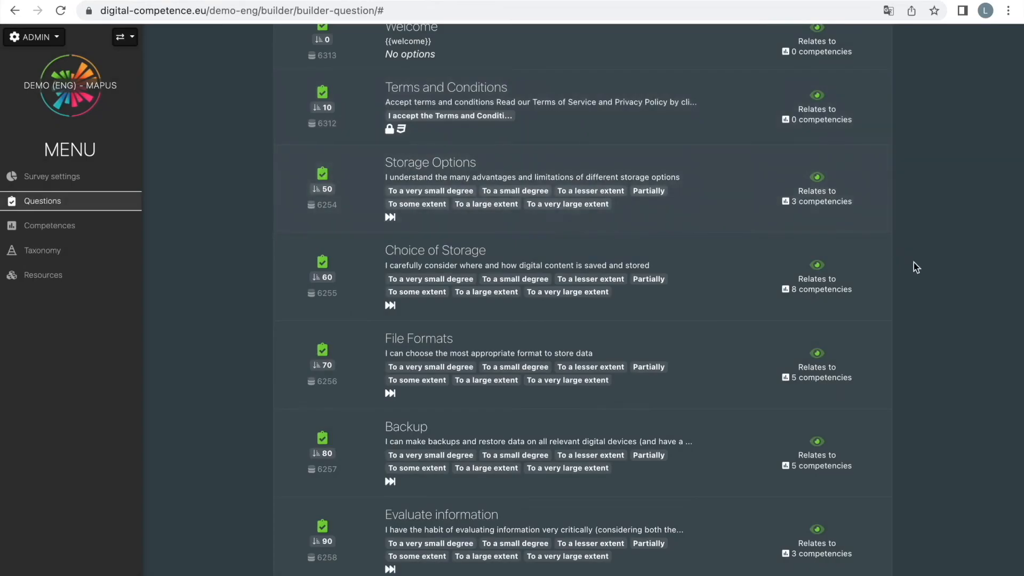